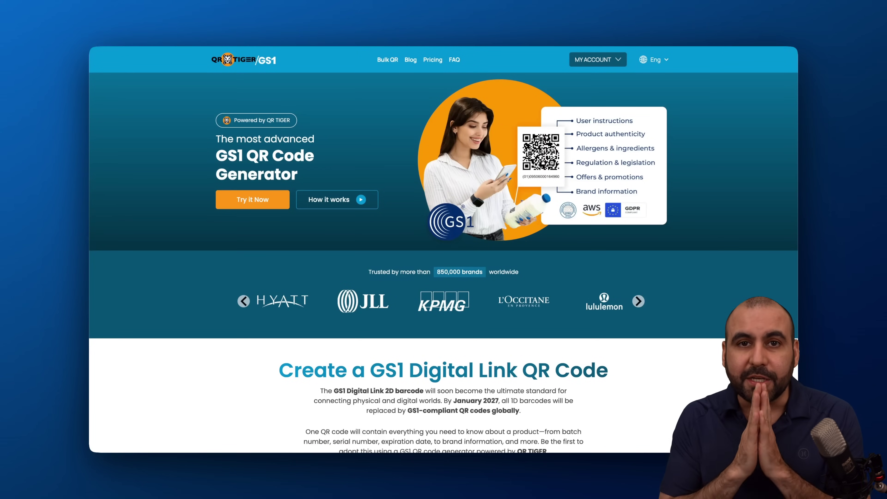
# Open the GS1 Digital Link generator in its Simplified, GTIN-only version
pyautogui.scroll(-3, 471, 312)
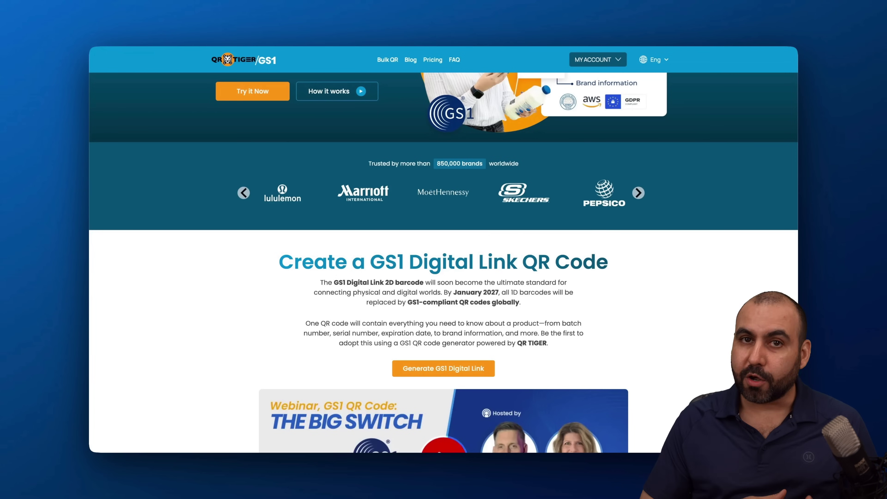
pyautogui.click(538, 29)
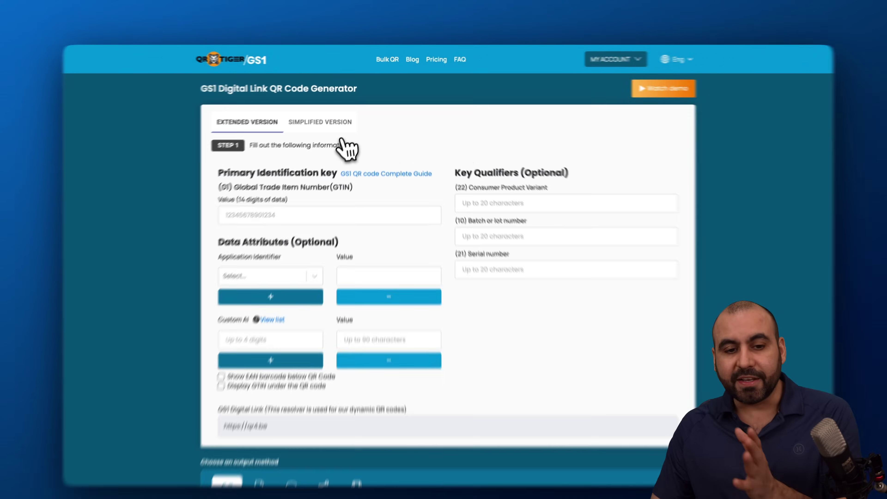
pyautogui.click(325, 117)
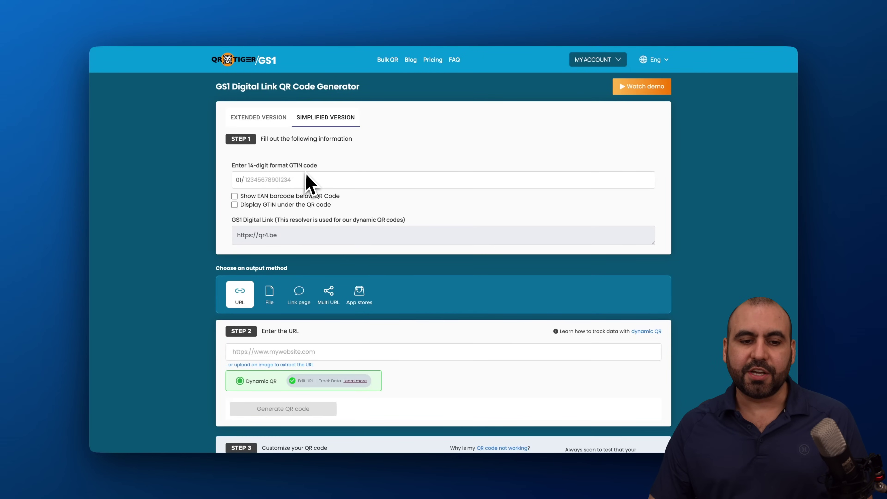
pyautogui.click(263, 179)
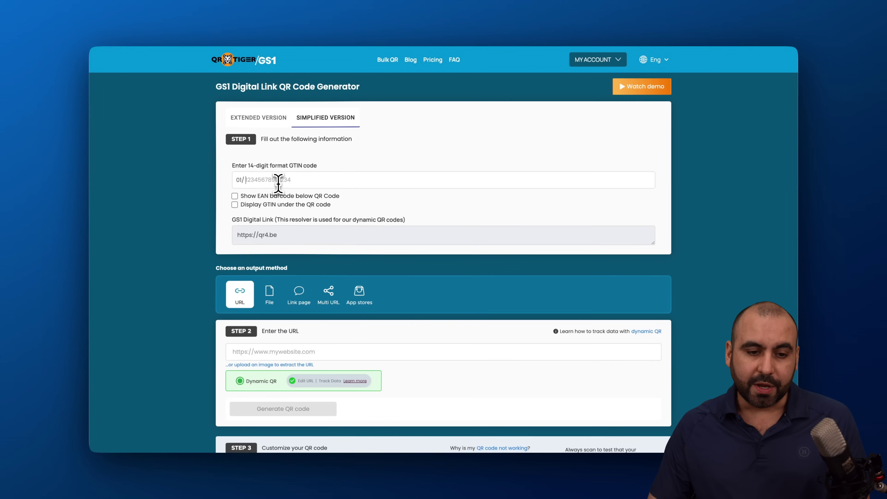
pyautogui.write('23423432423433')
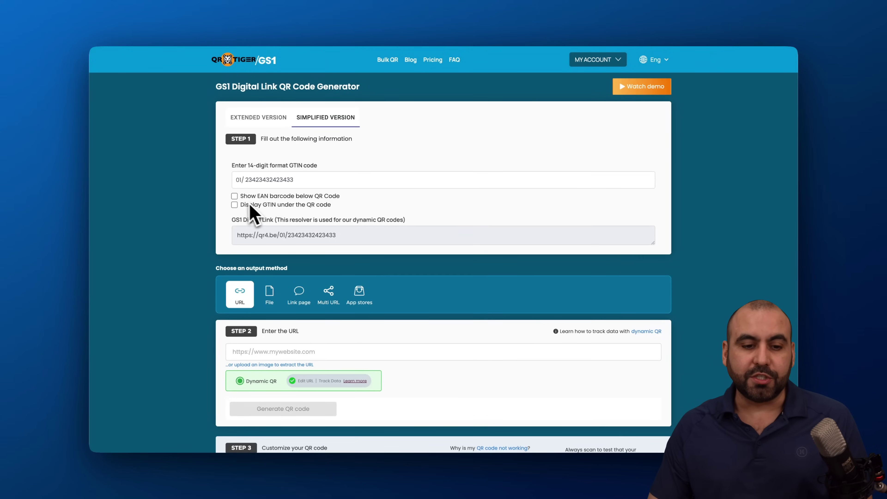
pyautogui.click(234, 196)
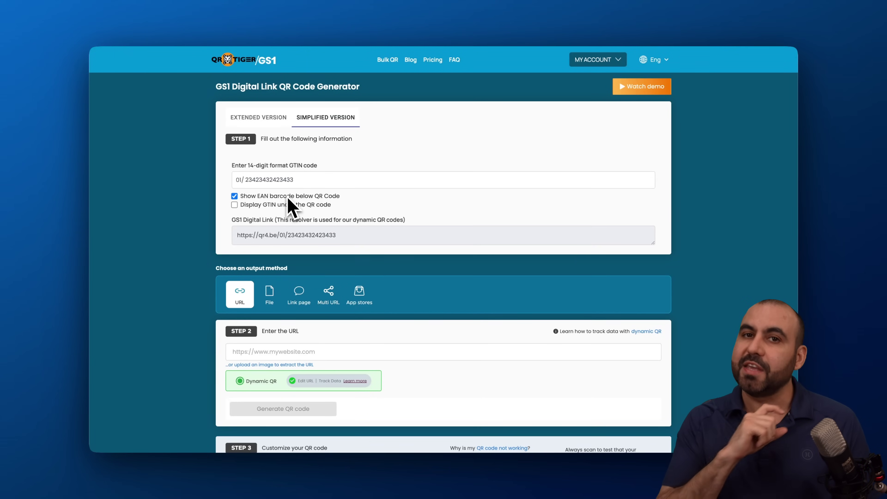
pyautogui.click(235, 205)
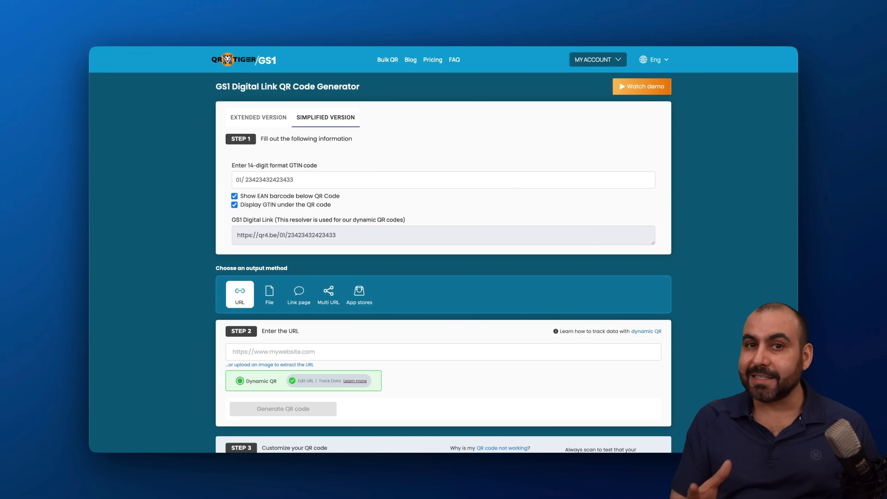
pyautogui.scroll(-4, 444, 262)
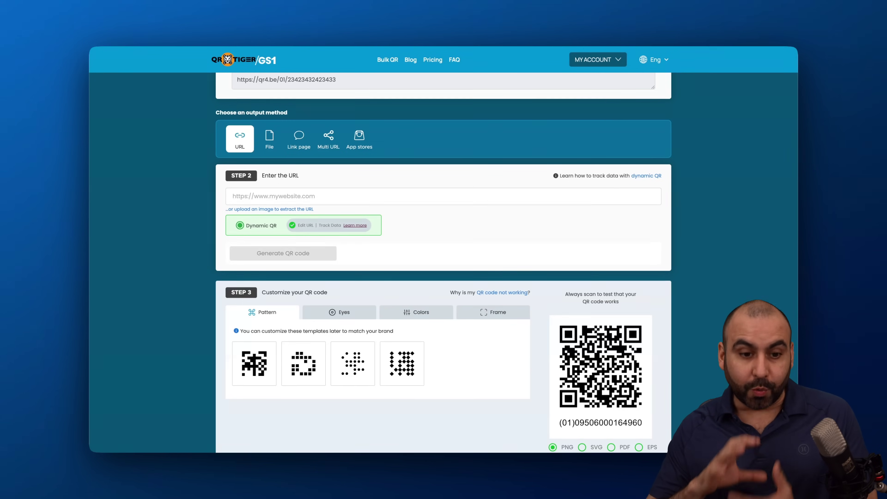
# Enter the Eureka Mignon grinders product page URL and generate the dynamic QR code
pyautogui.click(259, 196)
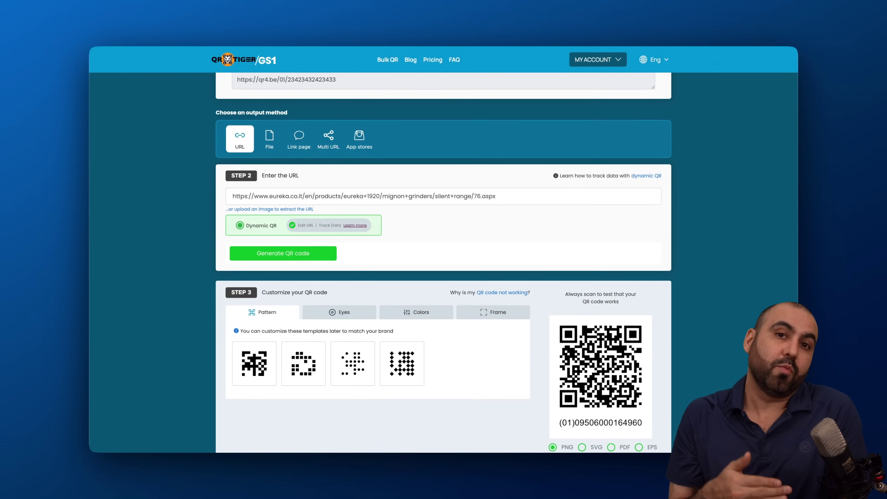
pyautogui.scroll(-2, 349, 260)
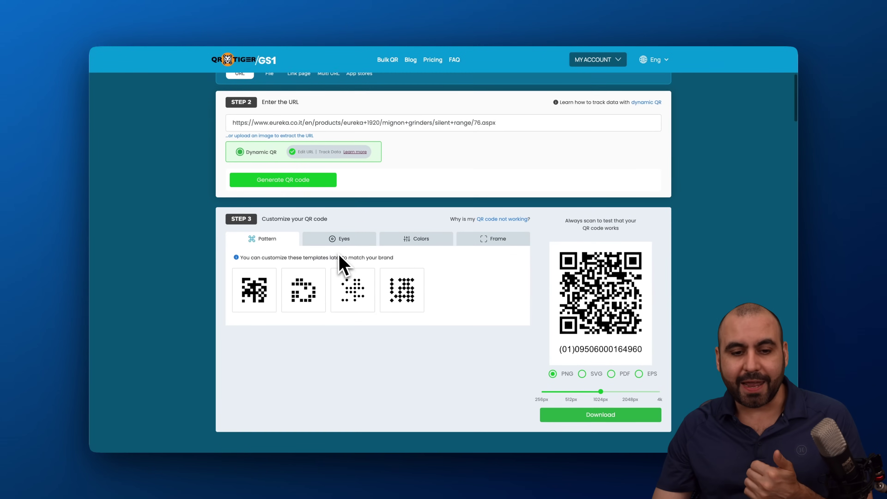
pyautogui.click(299, 182)
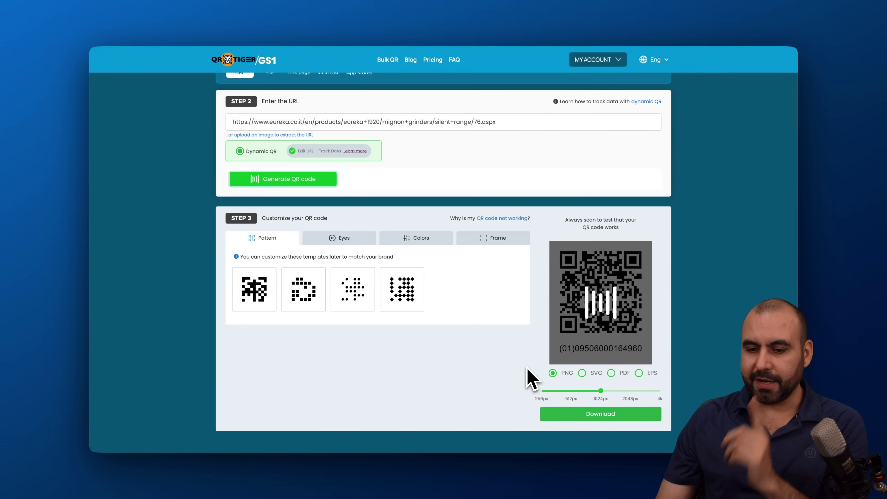
pyautogui.scroll(-3, 529, 374)
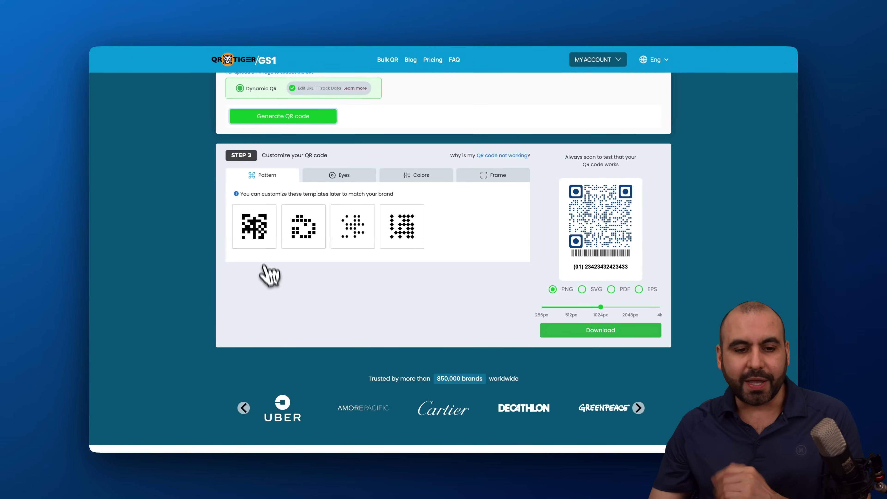
# Give the QR code the third dot pattern and the first square eye style
pyautogui.click(297, 230)
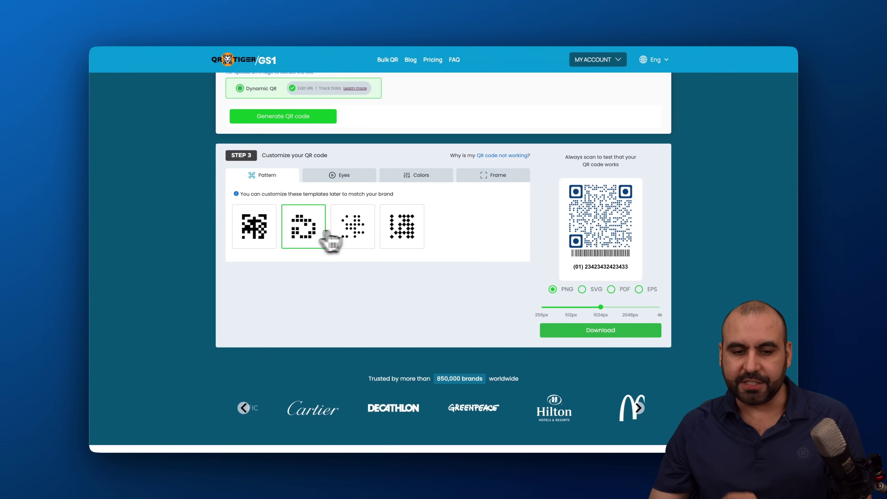
pyautogui.click(354, 231)
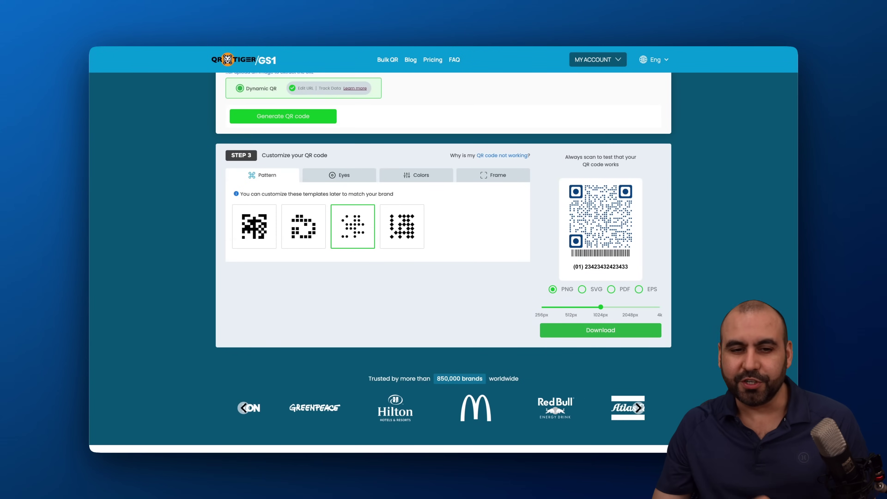
pyautogui.click(342, 176)
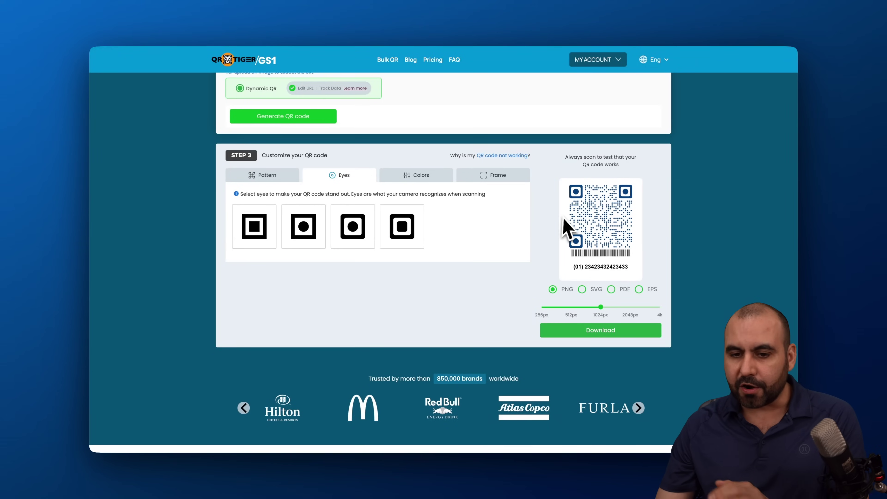
pyautogui.click(247, 230)
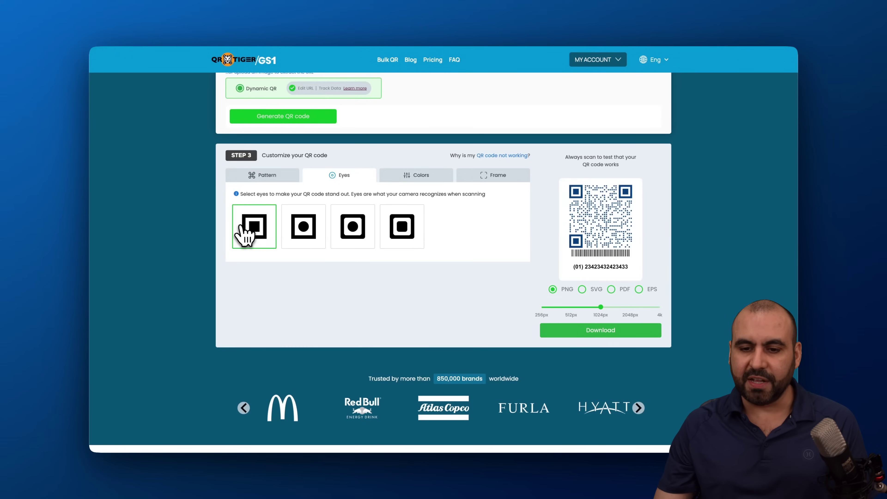
# Make the QR code background transparent
pyautogui.click(428, 178)
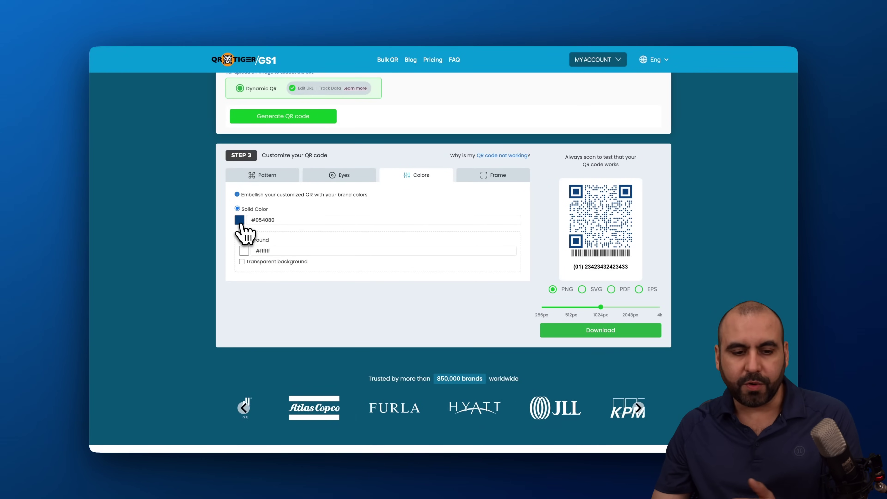
pyautogui.click(242, 261)
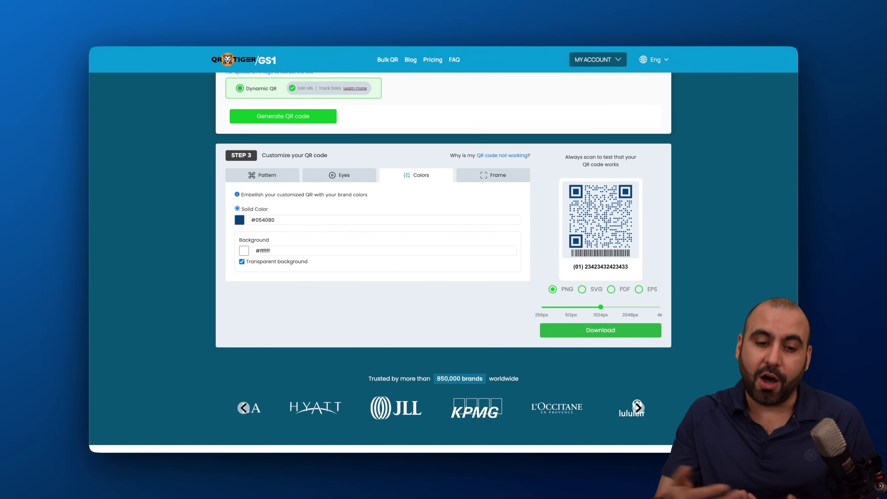
pyautogui.click(490, 177)
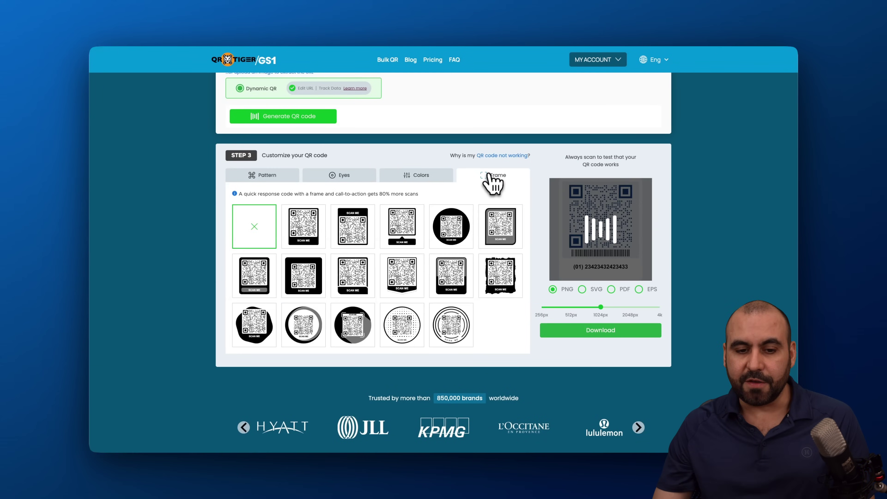
# Apply the second SCAN ME frame and adjust the image size slider
pyautogui.click(321, 241)
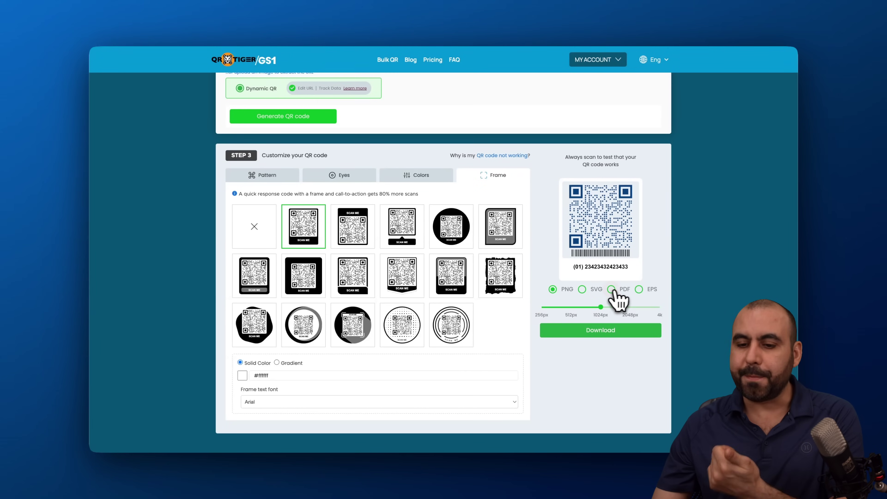
pyautogui.moveTo(599, 308)
pyautogui.mouseDown()
pyautogui.moveTo(562, 316)
pyautogui.moveTo(660, 308)
pyautogui.moveTo(593, 311)
pyautogui.moveTo(639, 311)
pyautogui.moveTo(614, 316)
pyautogui.mouseUp()
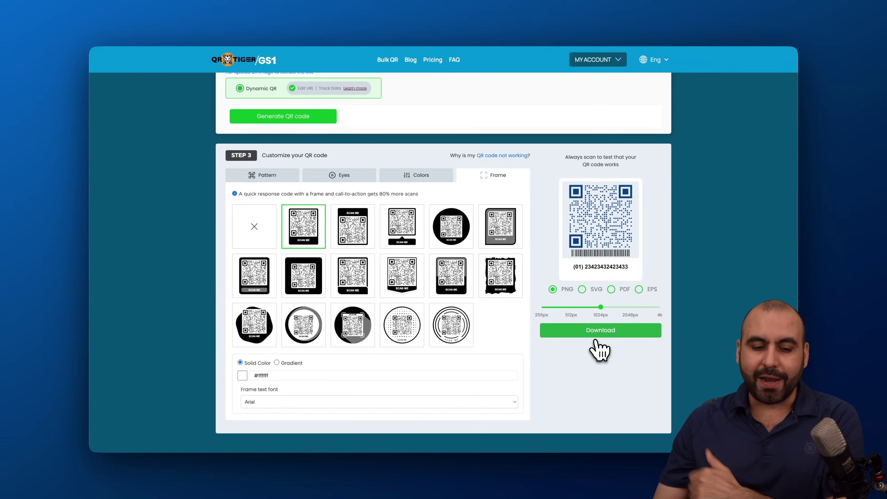
pyautogui.scroll(8, 596, 346)
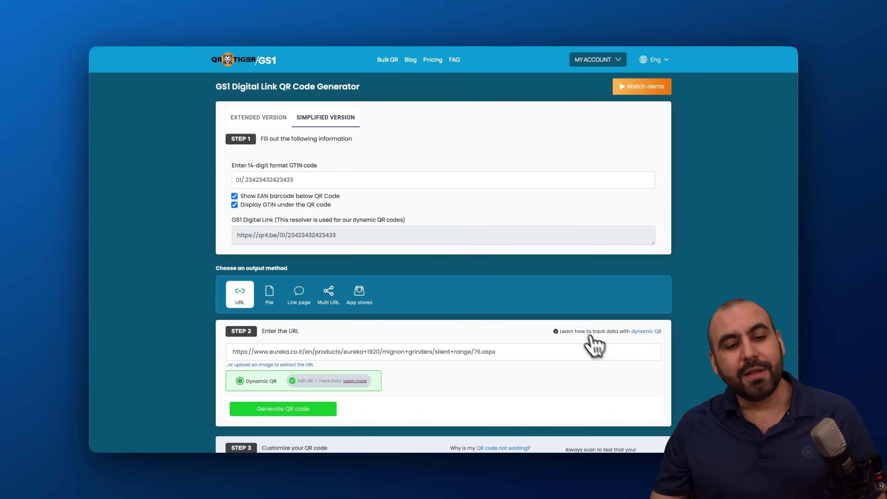
# In the Extended Version, enter variant BLK, batch 4832748 and serial ssda736sh
pyautogui.click(278, 122)
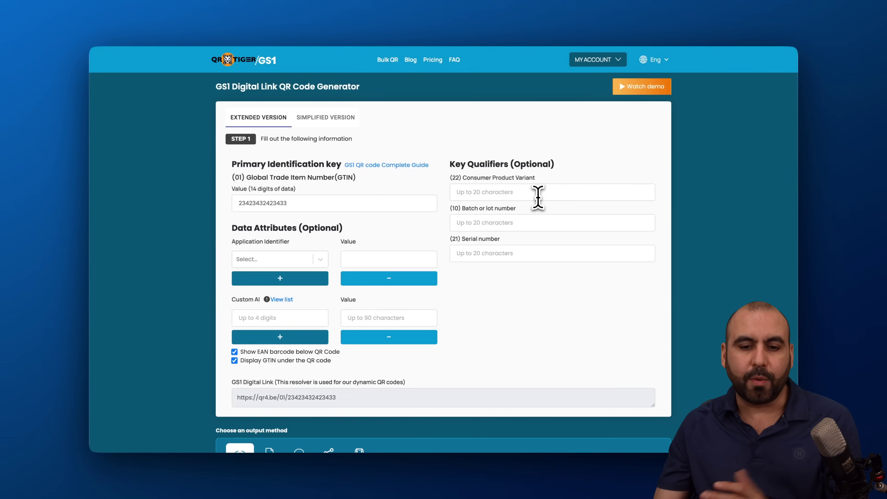
pyautogui.click(514, 196)
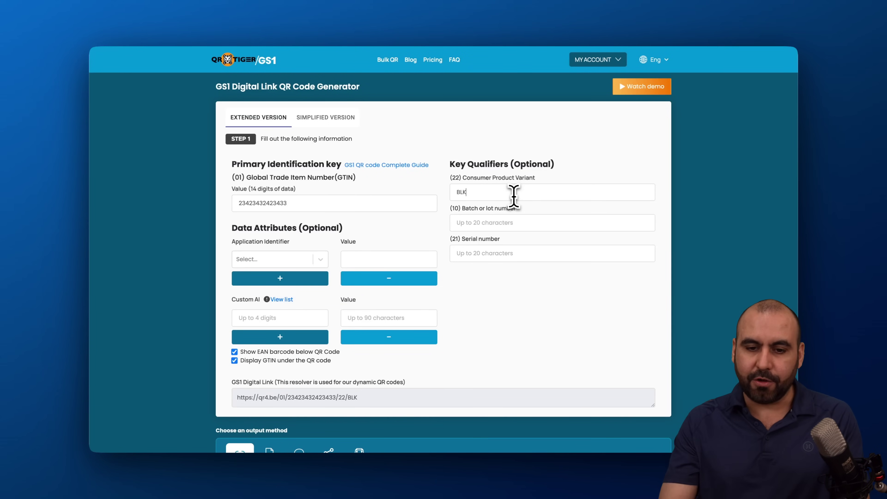
pyautogui.click(501, 227)
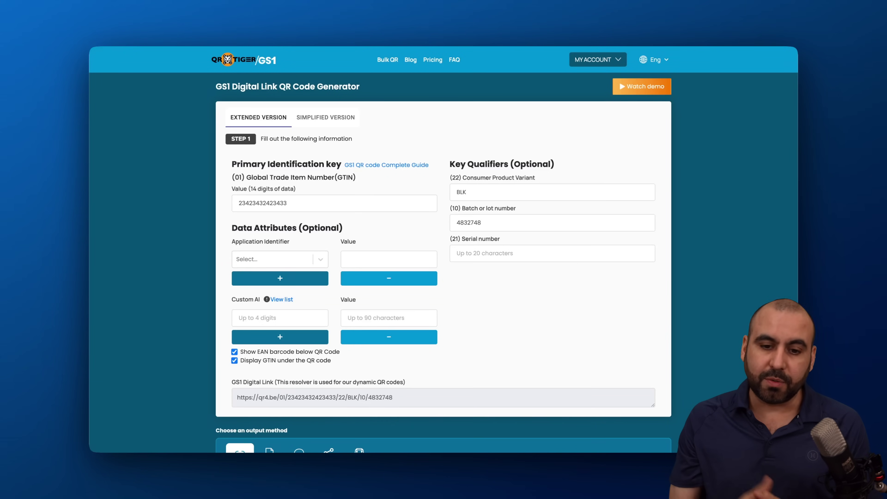
pyautogui.click(496, 254)
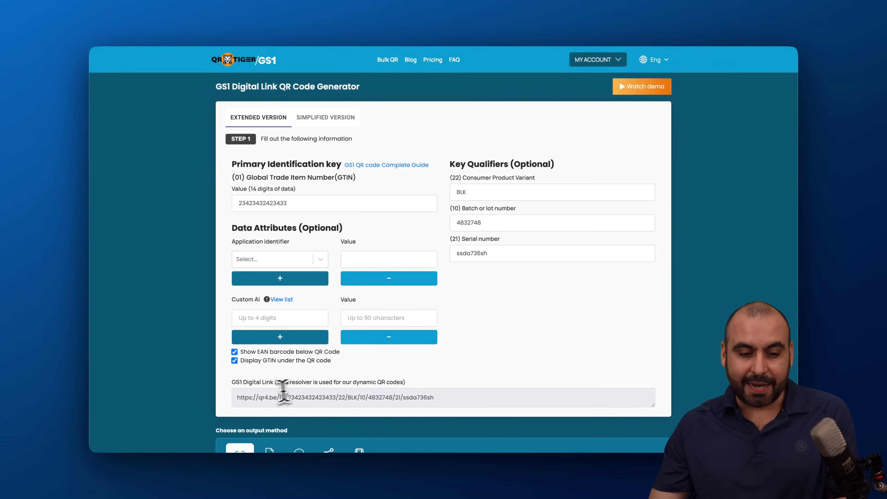
pyautogui.scroll(-1, 253, 388)
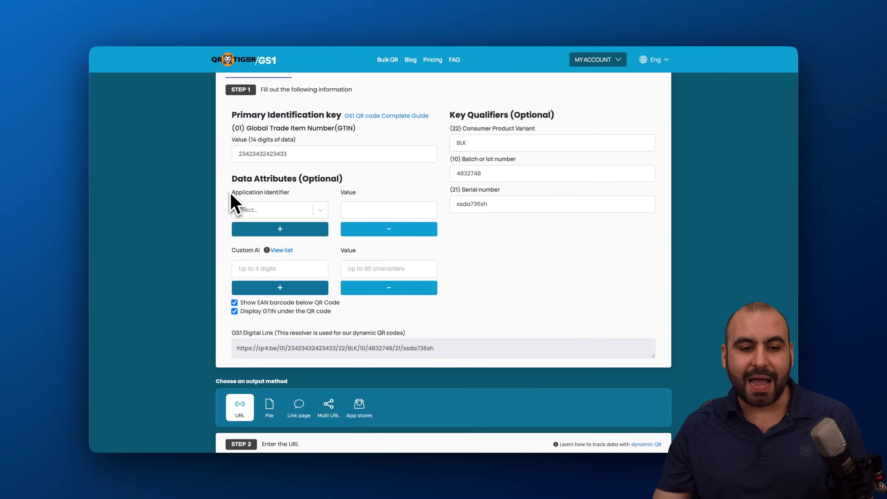
# Add the (17) Expiration Date attribute with value 330810
pyautogui.click(320, 209)
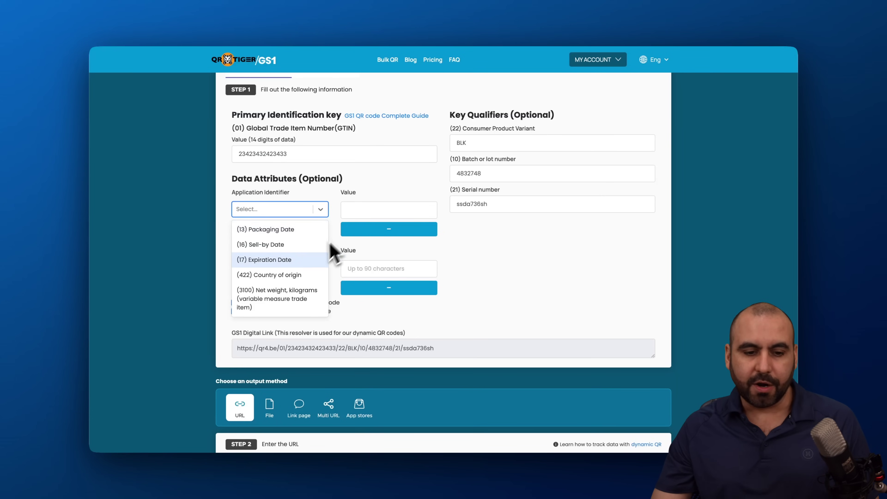
pyautogui.click(298, 263)
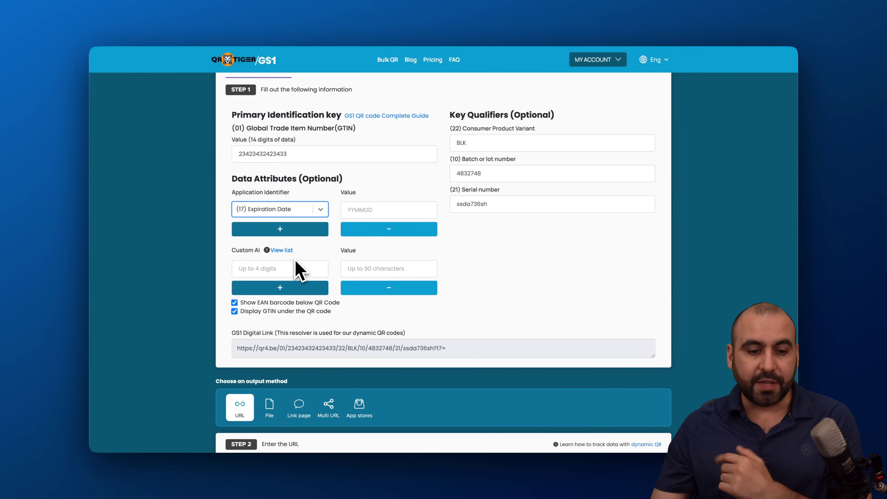
pyautogui.click(367, 209)
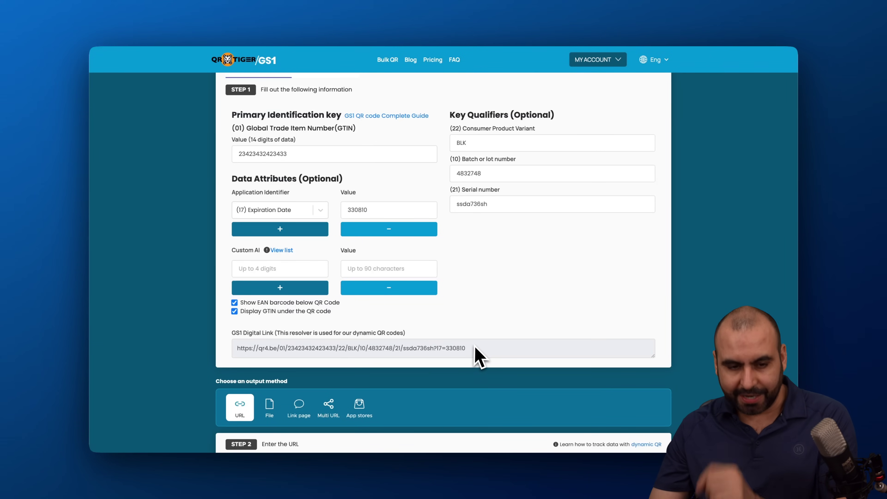
pyautogui.click(260, 268)
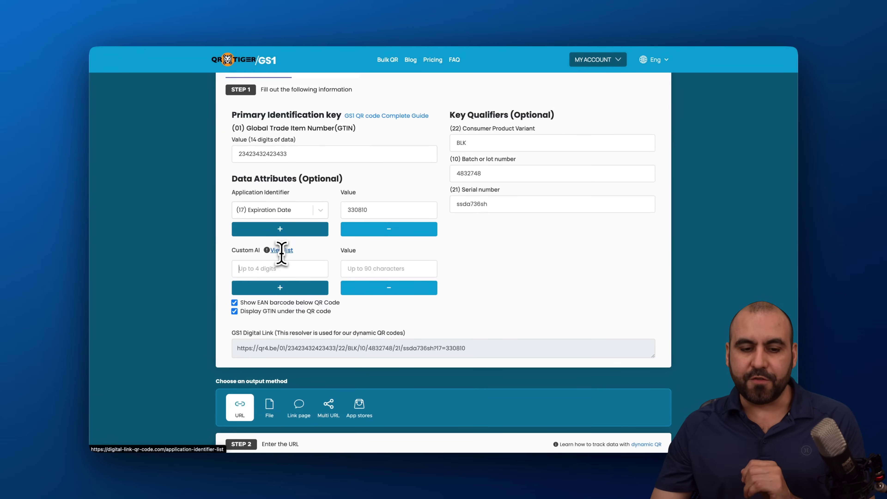
# Browse the GS1 application identifier reference list for the net-weight code
pyautogui.click(282, 250)
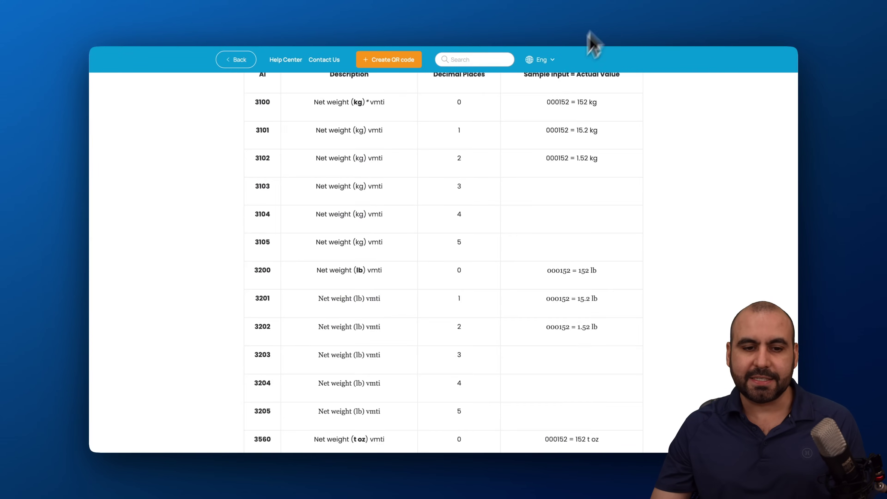
pyautogui.scroll(20, 468, 227)
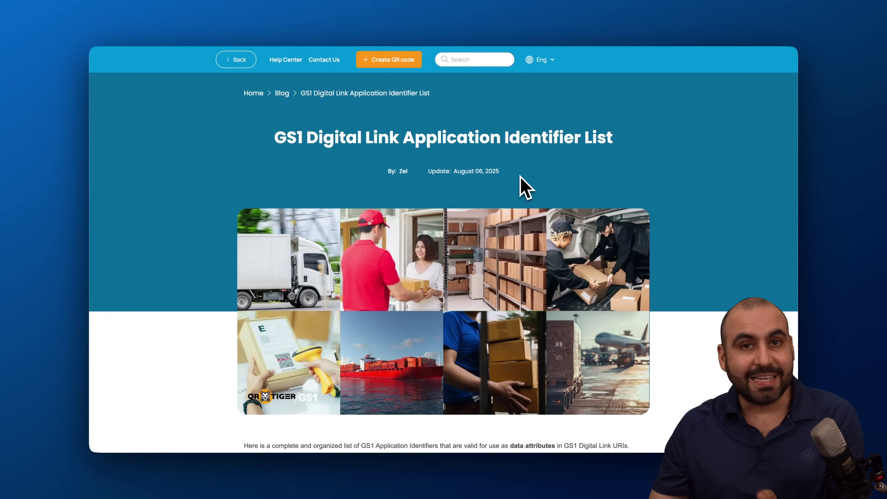
pyautogui.scroll(-20, 520, 179)
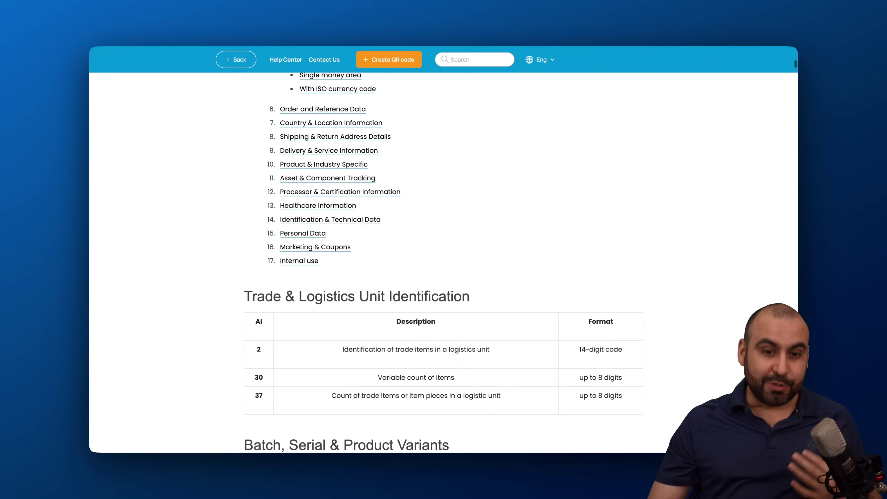
pyautogui.scroll(-1, 443, 263)
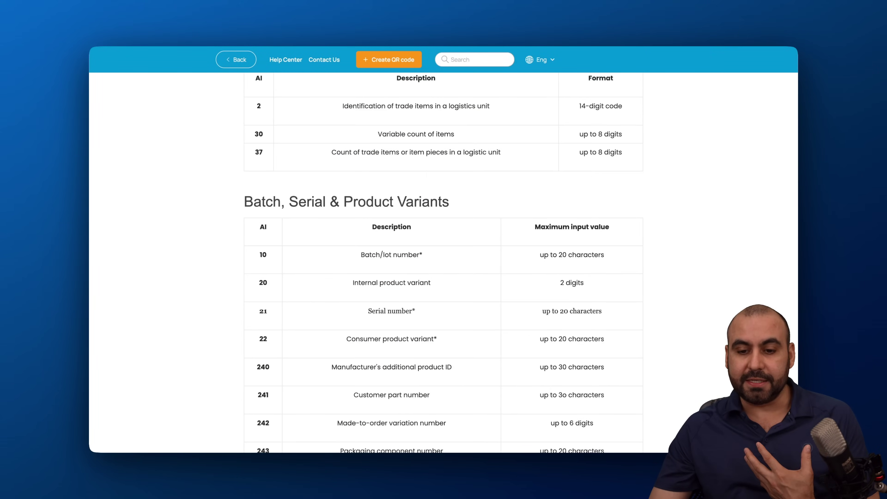
pyautogui.scroll(-2, 444, 263)
pyautogui.scroll(-3, 443, 263)
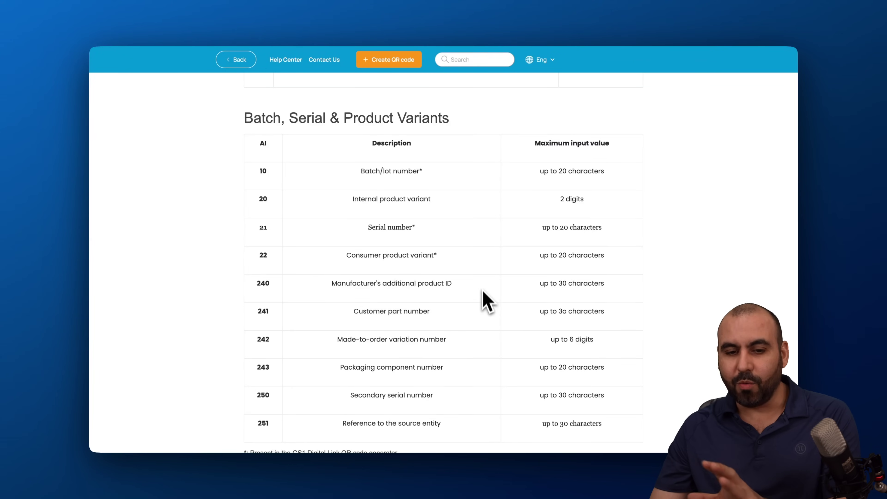
pyautogui.scroll(-3, 489, 312)
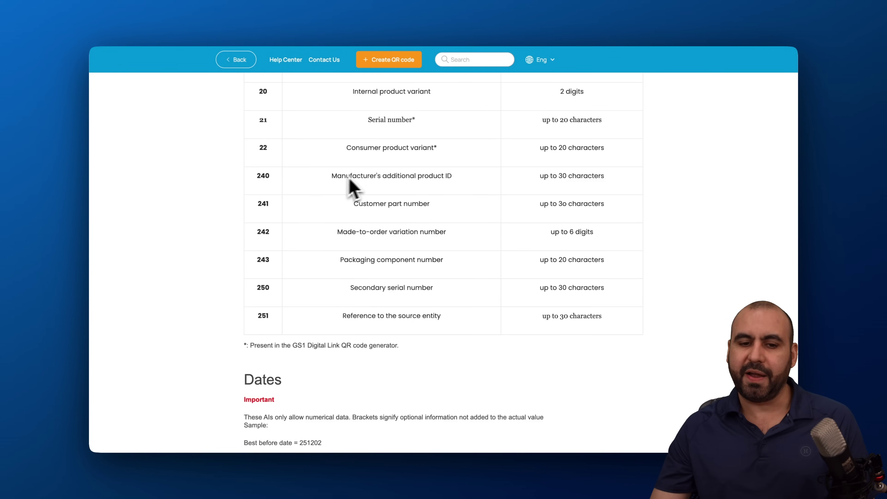
pyautogui.scroll(-5, 436, 185)
pyautogui.scroll(-7, 436, 194)
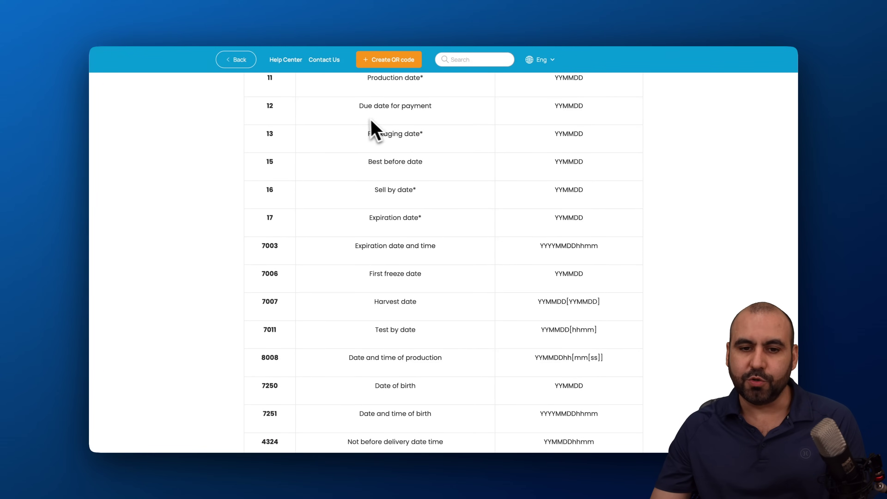
pyautogui.scroll(-4, 433, 205)
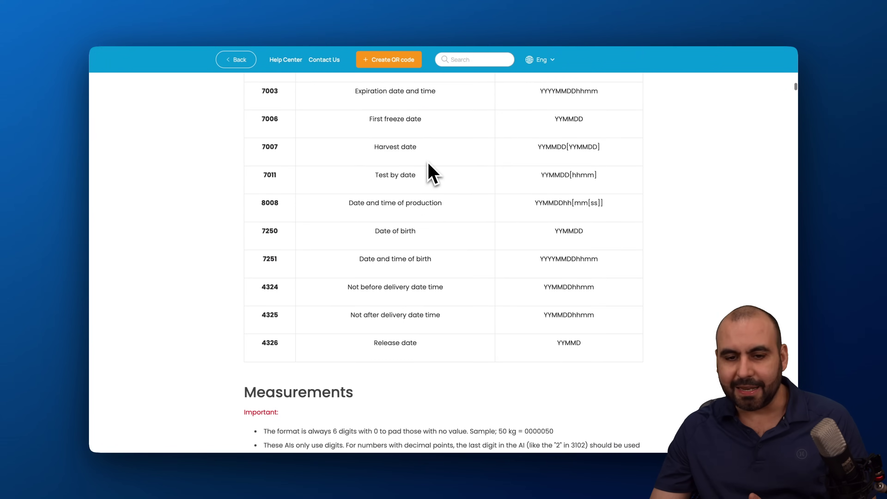
pyautogui.scroll(-6, 423, 173)
pyautogui.scroll(-7, 427, 173)
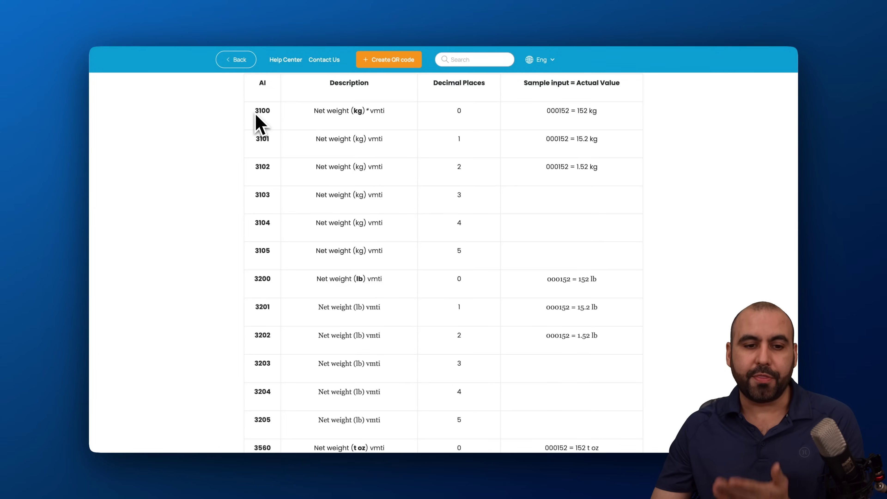
pyautogui.click(549, 31)
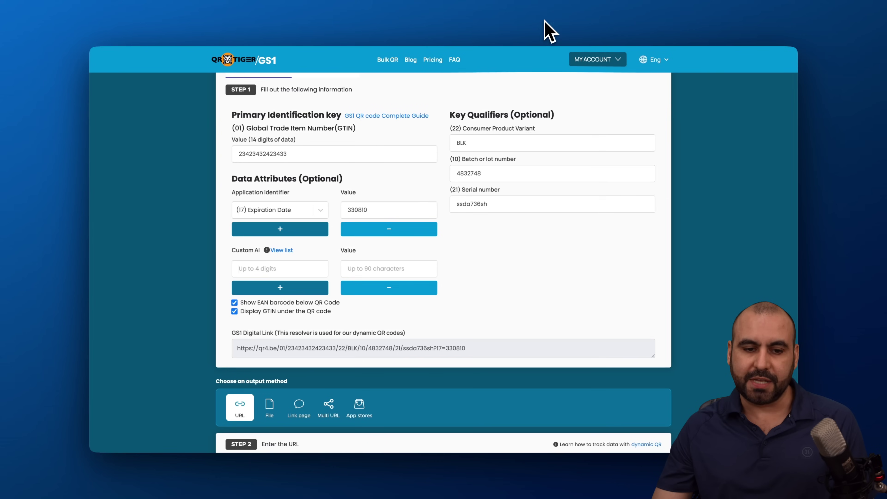
# Enter custom AI 3100 with value 5
pyautogui.click(259, 268)
pyautogui.write('3100')
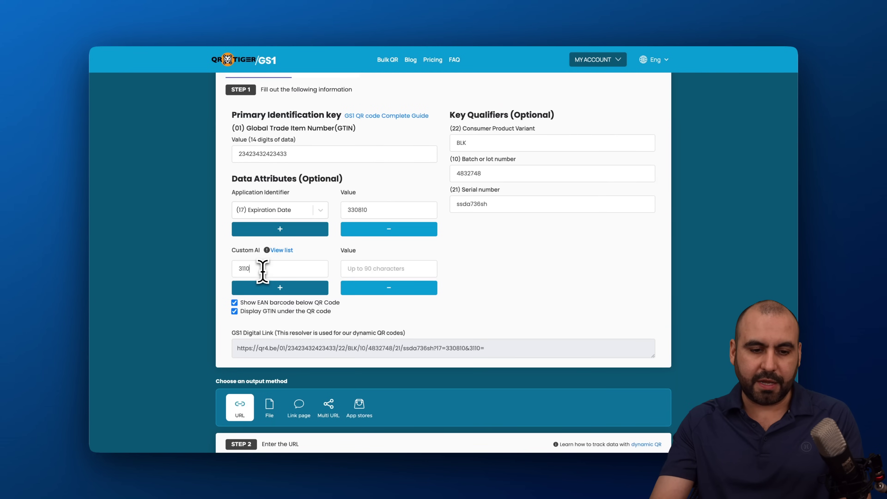
pyautogui.click(376, 269)
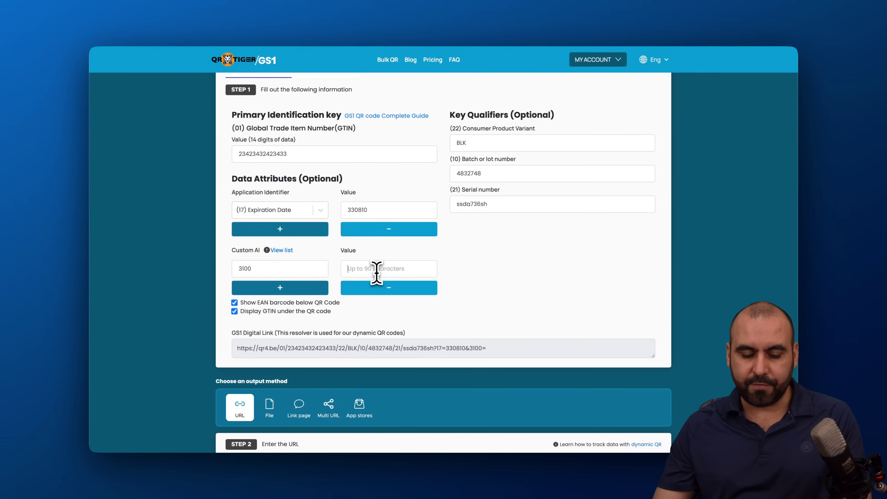
pyautogui.write('5')
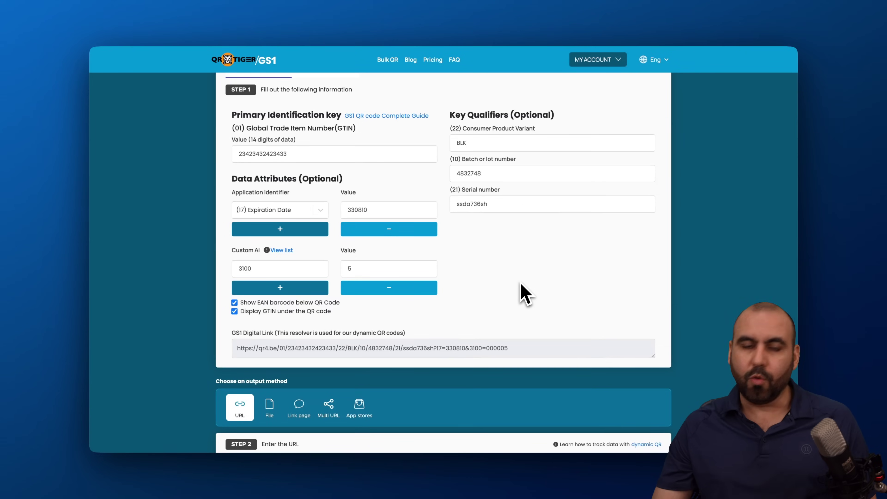
# Verify the 3100 net weight (kg) row in the AI reference list before returning
pyautogui.click(600, 28)
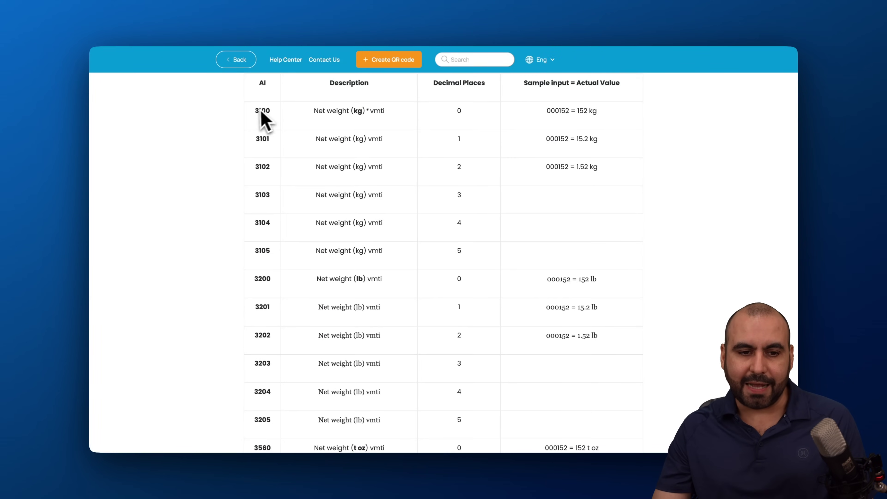
pyautogui.moveTo(253, 109); pyautogui.dragTo(430, 116)
pyautogui.click(431, 119)
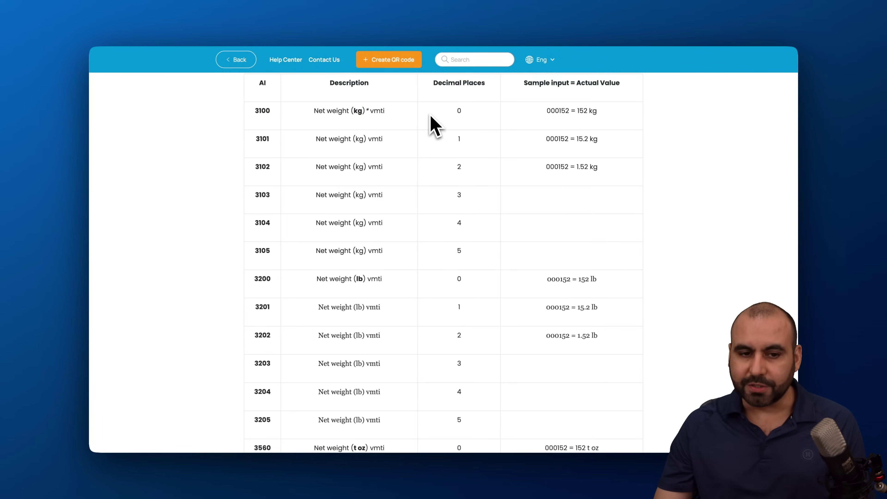
pyautogui.scroll(-10, 423, 196)
pyautogui.scroll(-20, 423, 198)
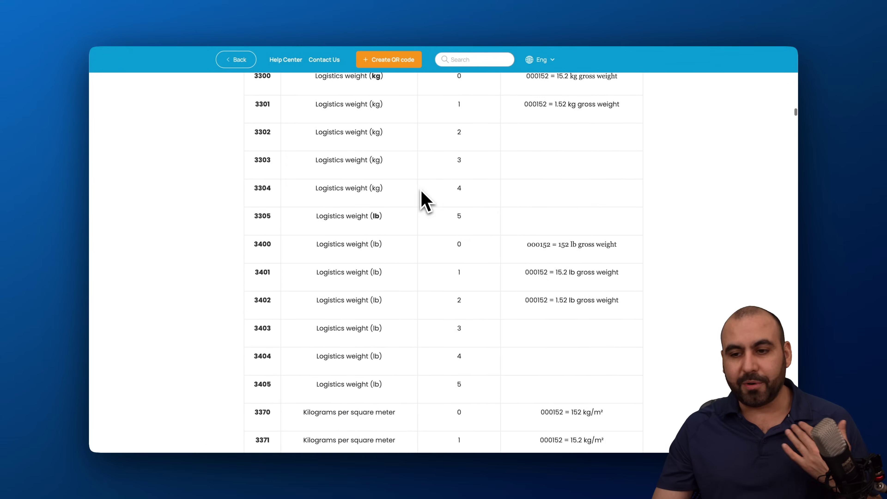
pyautogui.scroll(-20, 422, 196)
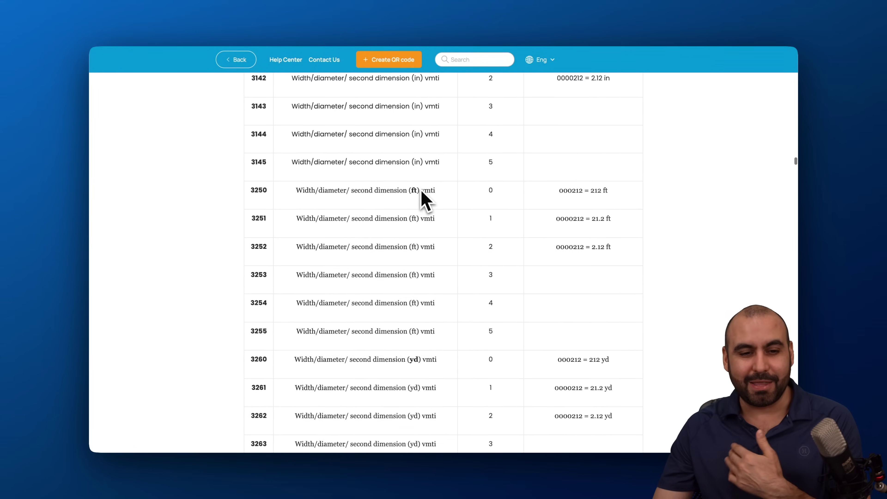
pyautogui.scroll(-20, 422, 196)
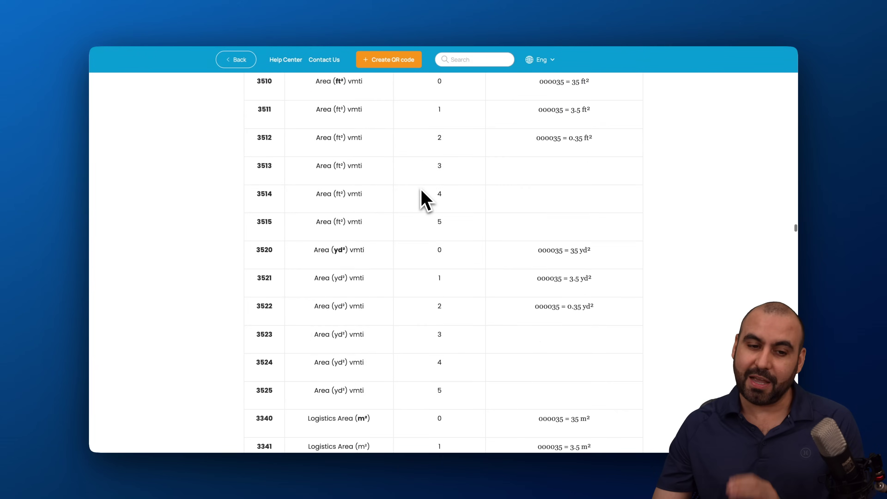
pyautogui.scroll(-20, 422, 195)
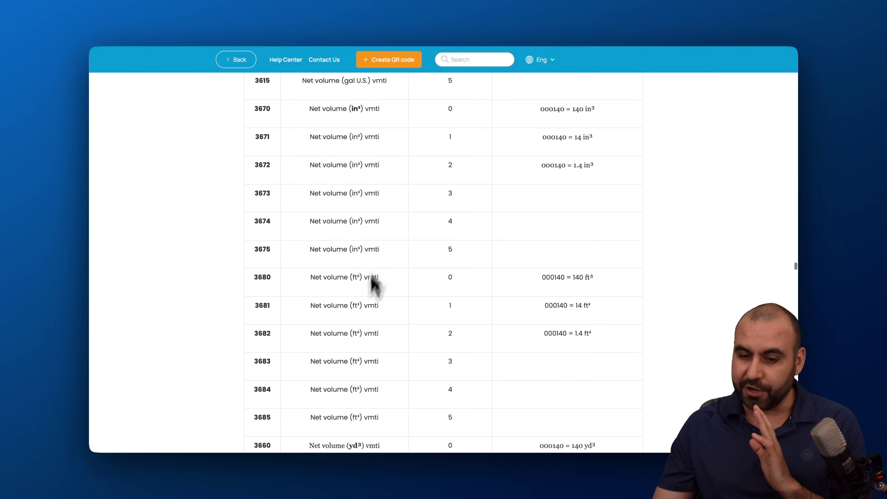
pyautogui.scroll(-20, 362, 332)
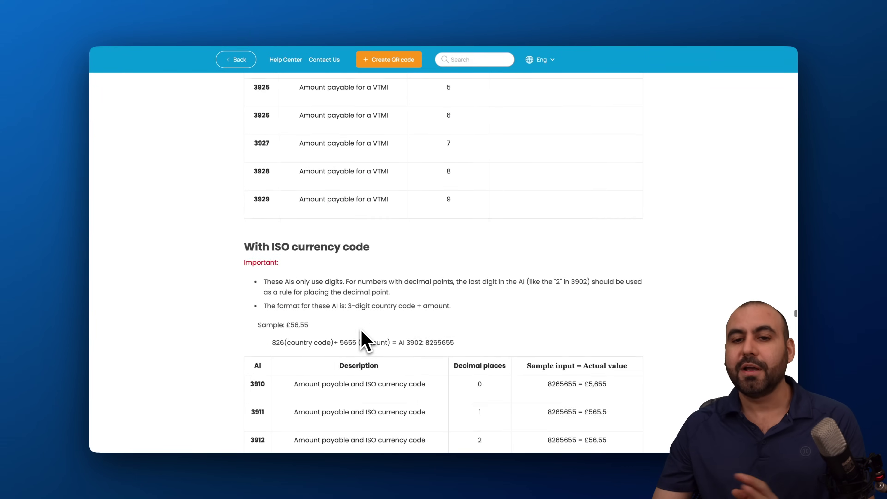
pyautogui.click(547, 24)
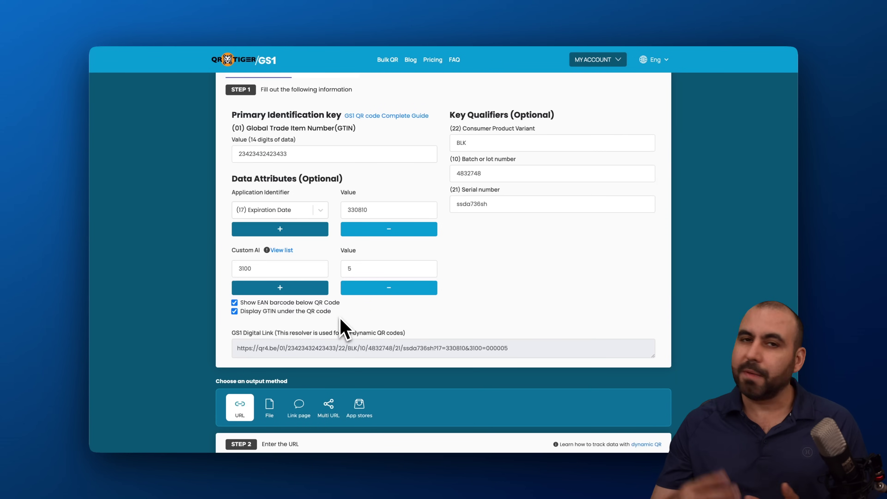
pyautogui.scroll(-8, 344, 328)
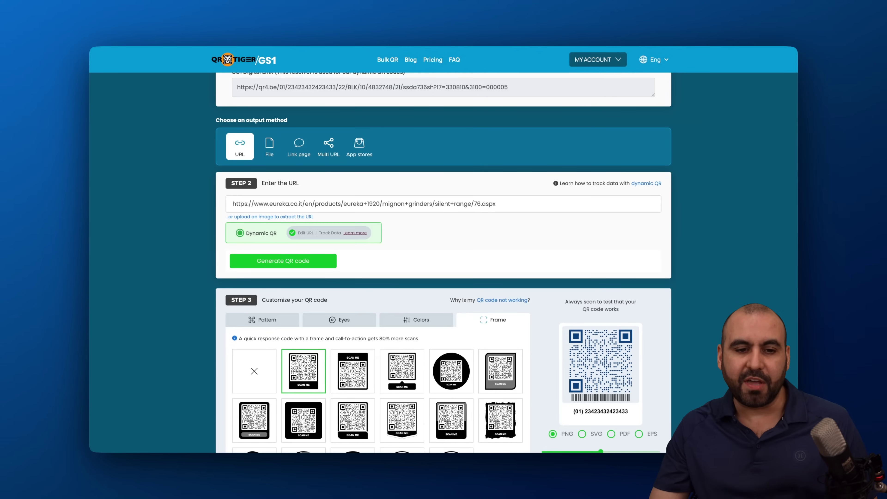
# Change the output method to File, confirming the switch to the new category
pyautogui.click(280, 164)
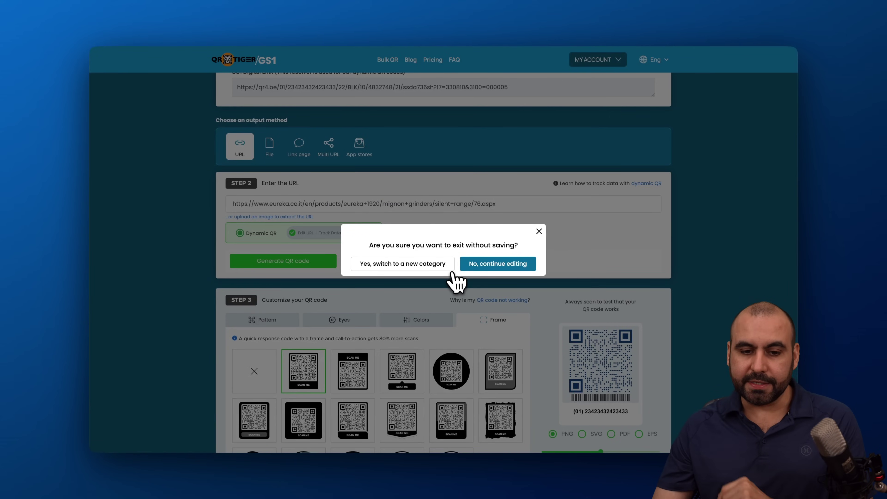
pyautogui.click(419, 266)
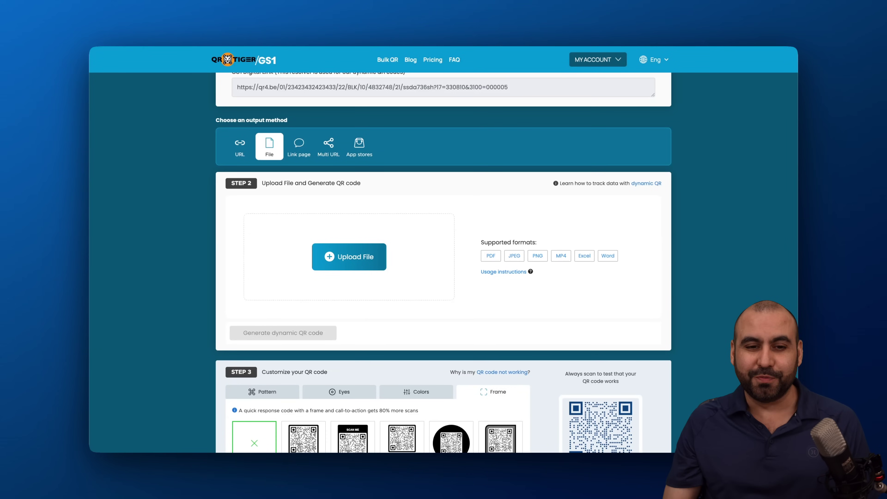
# Review the Link page output's custom URLs, then choose the Multi URL output method
pyautogui.click(301, 154)
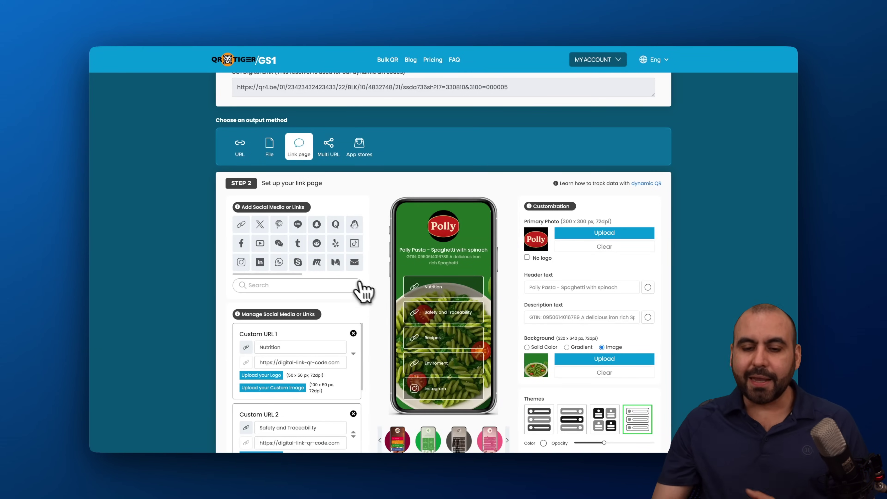
pyautogui.scroll(-3, 374, 297)
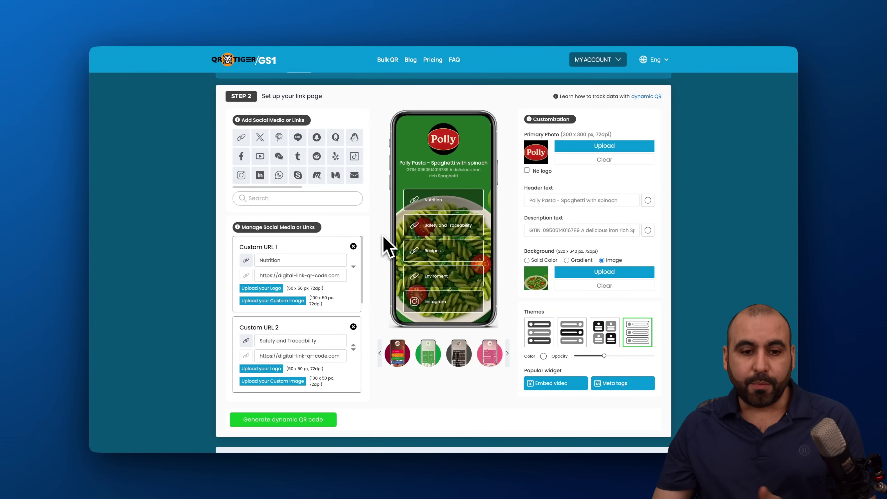
pyautogui.scroll(-3, 302, 335)
pyautogui.scroll(-2, 307, 349)
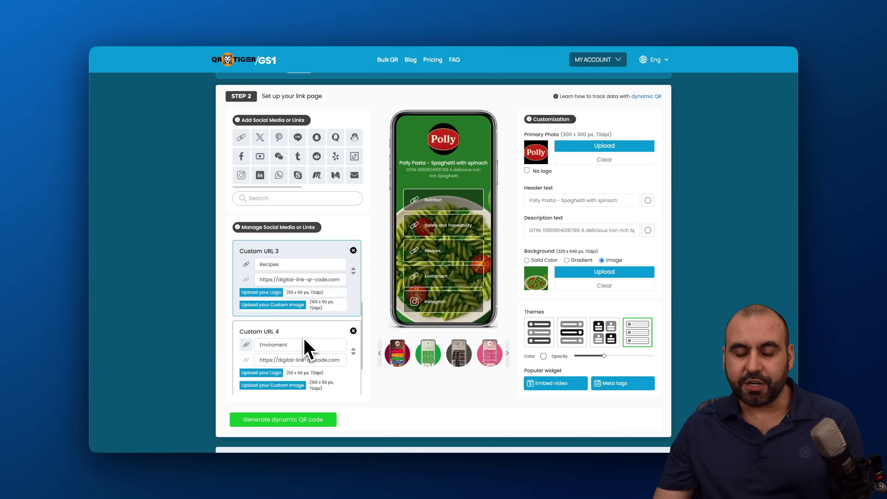
pyautogui.scroll(2, 472, 267)
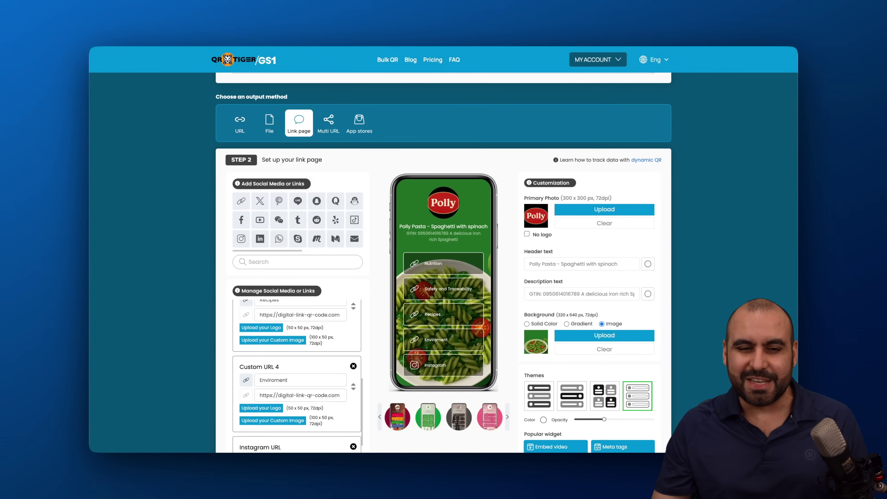
pyautogui.click(329, 128)
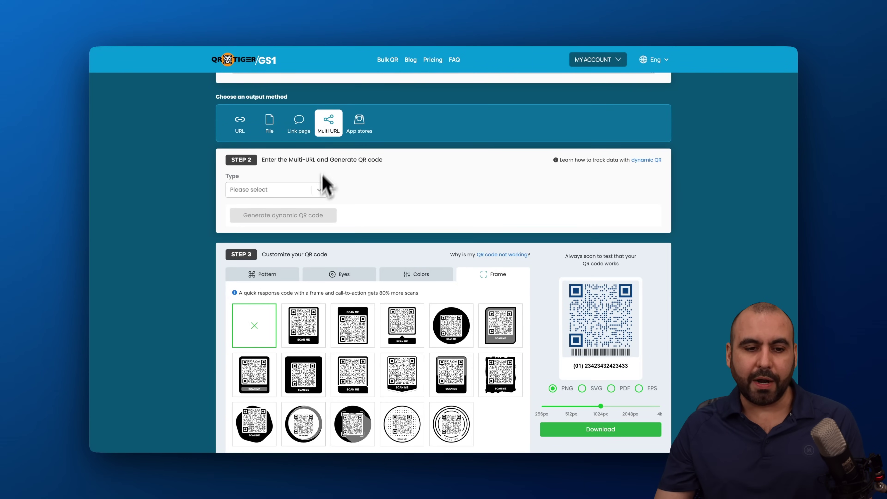
# Try Geo-Fencing as the multi-URL redirect type
pyautogui.click(319, 190)
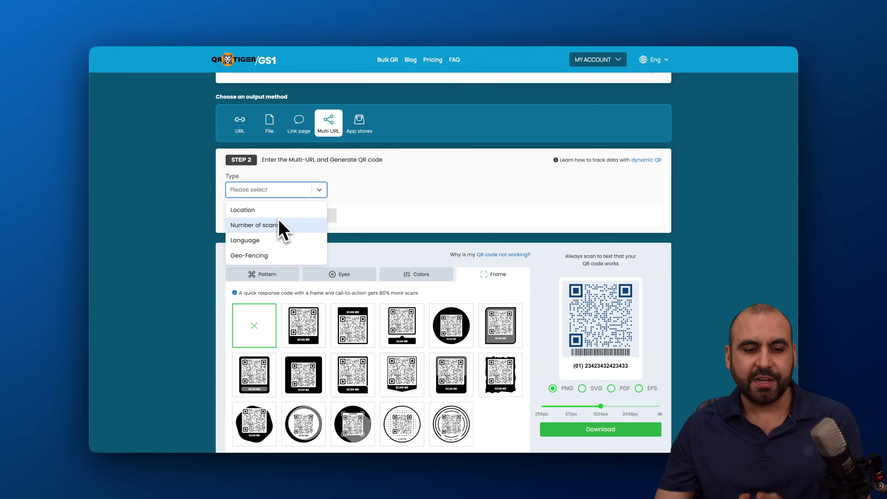
pyautogui.click(277, 257)
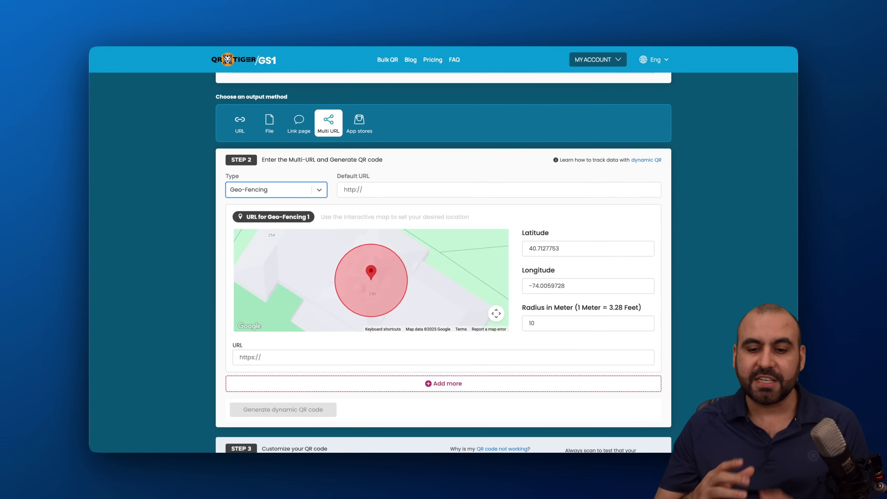
pyautogui.scroll(-5, 390, 248)
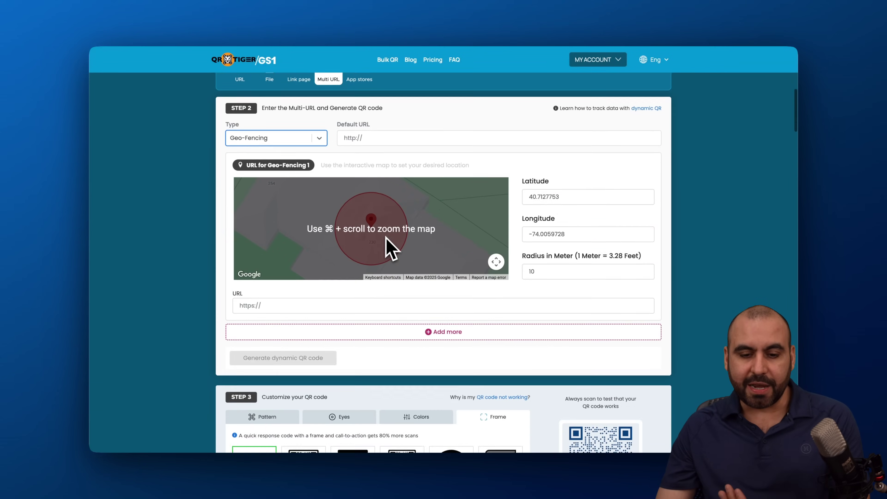
pyautogui.scroll(5, 439, 282)
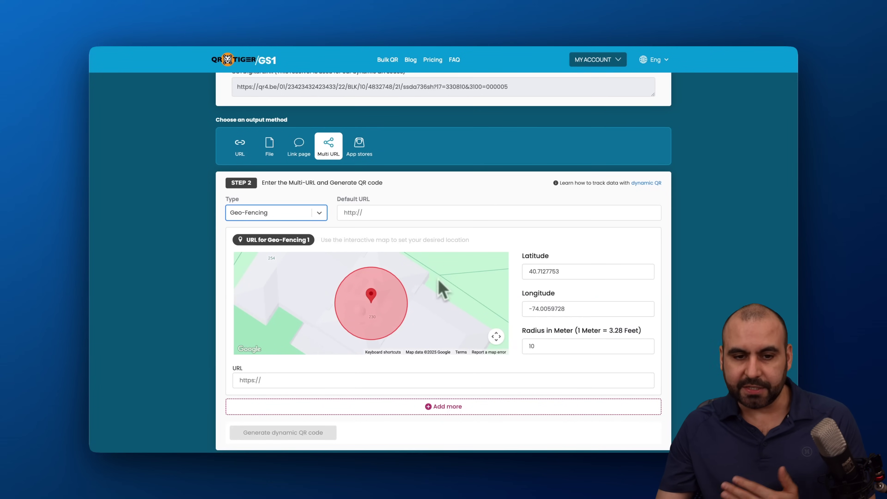
# Switch the redirect type to Location, confirm the change, and glance at the country options
pyautogui.click(323, 217)
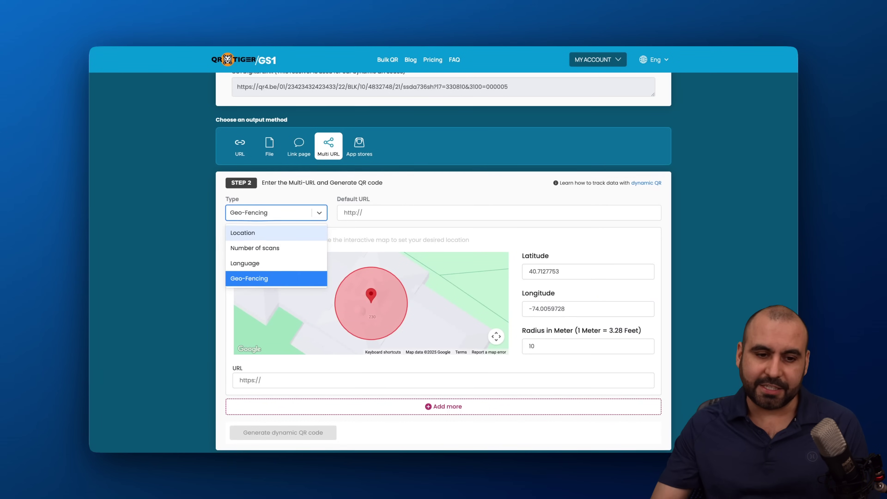
pyautogui.click(269, 233)
pyautogui.click(421, 272)
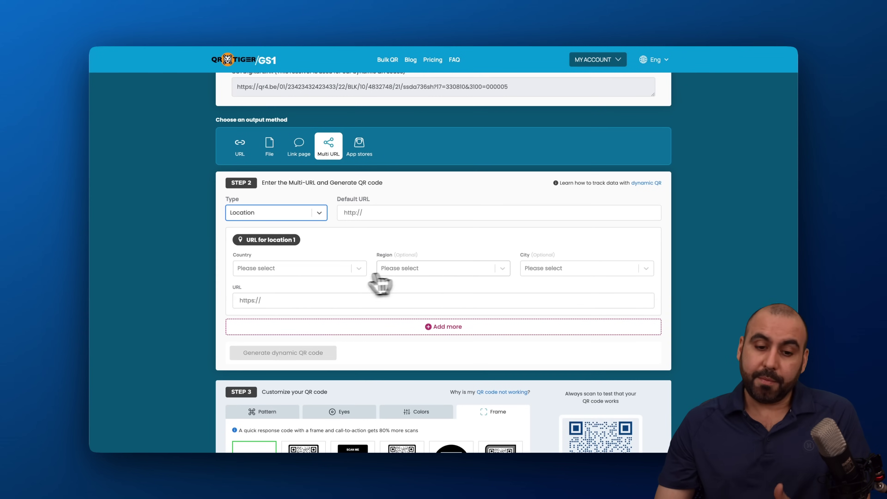
pyautogui.click(349, 274)
pyautogui.click(374, 254)
# Keep Location as the redirect type and change the output method to App stores
pyautogui.click(309, 217)
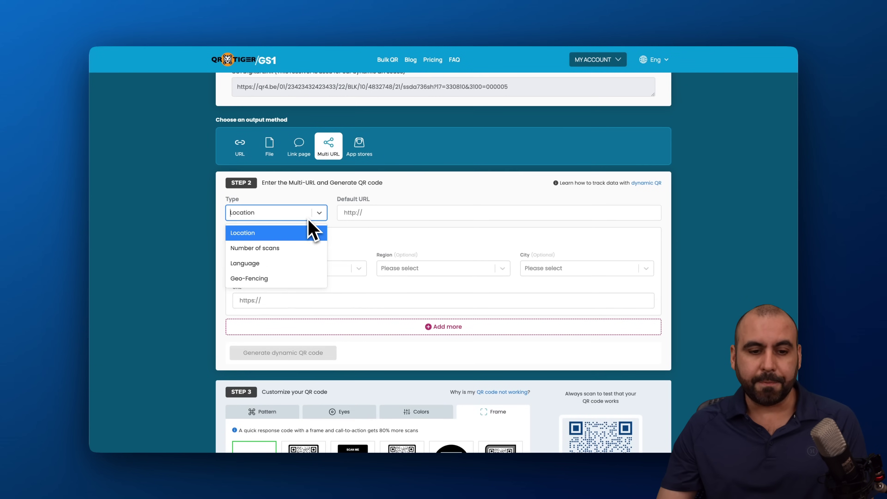
pyautogui.click(406, 243)
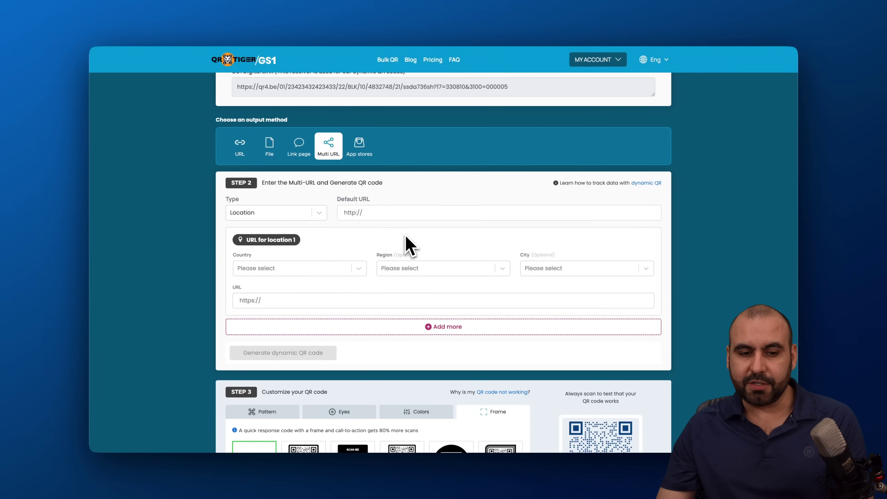
pyautogui.click(326, 213)
pyautogui.click(381, 239)
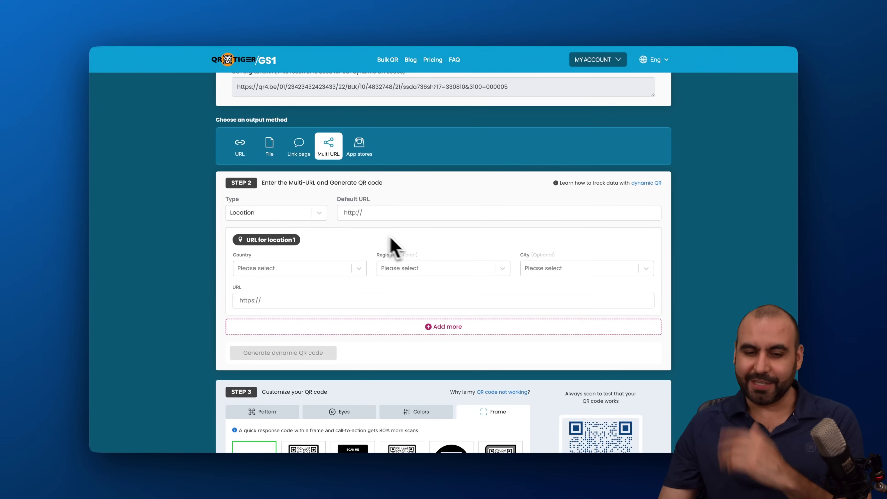
pyautogui.scroll(-1, 440, 267)
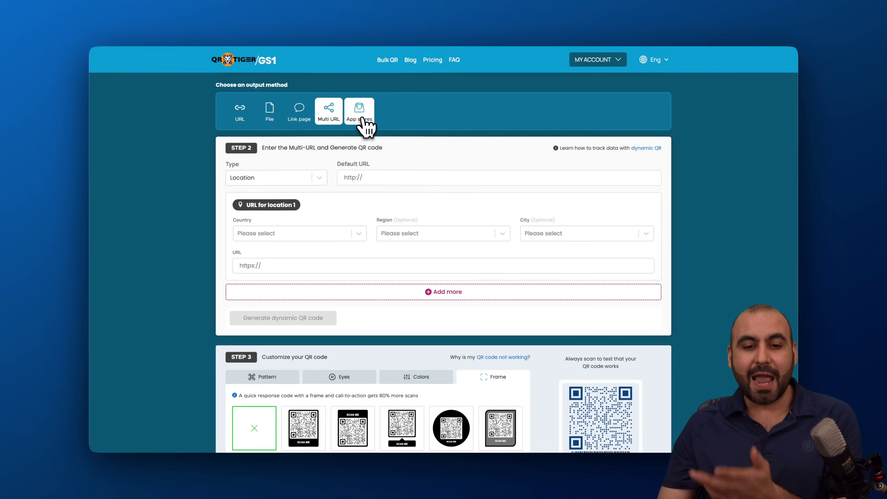
pyautogui.click(362, 120)
# Step through the empty iOS, Android and Harmony app URL fields, raising Required field warnings
pyautogui.scroll(1, 362, 122)
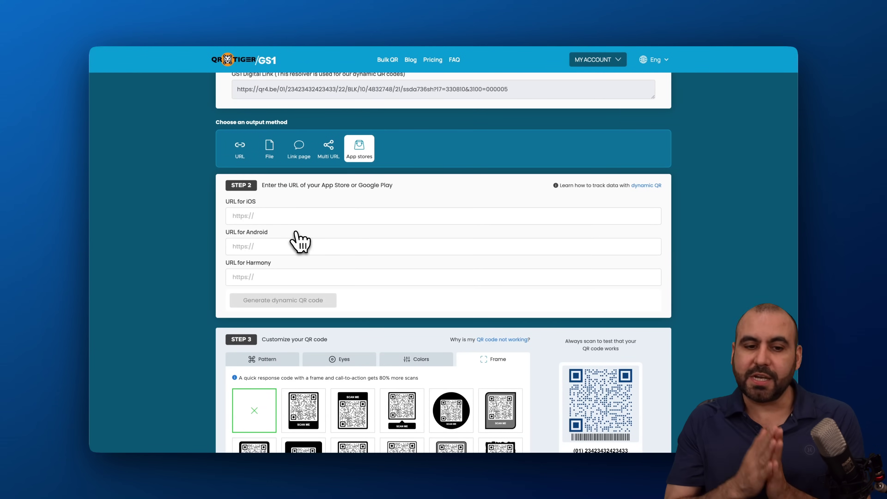
pyautogui.click(241, 214)
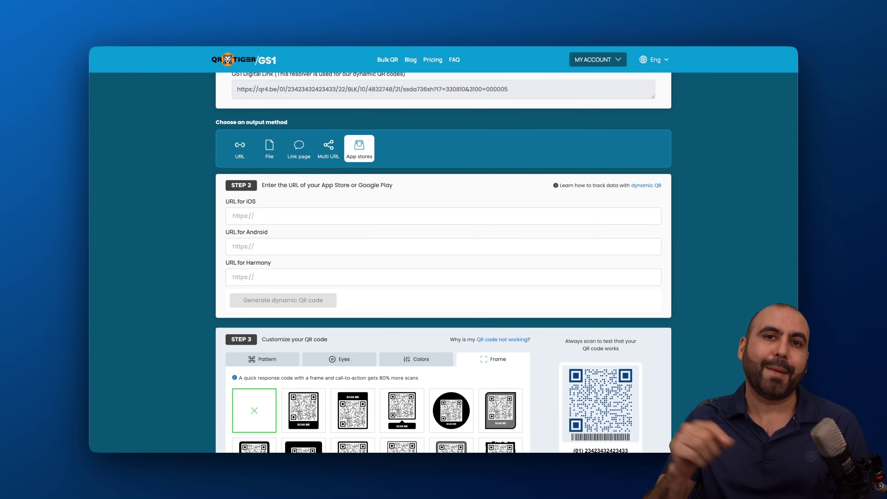
pyautogui.click(262, 247)
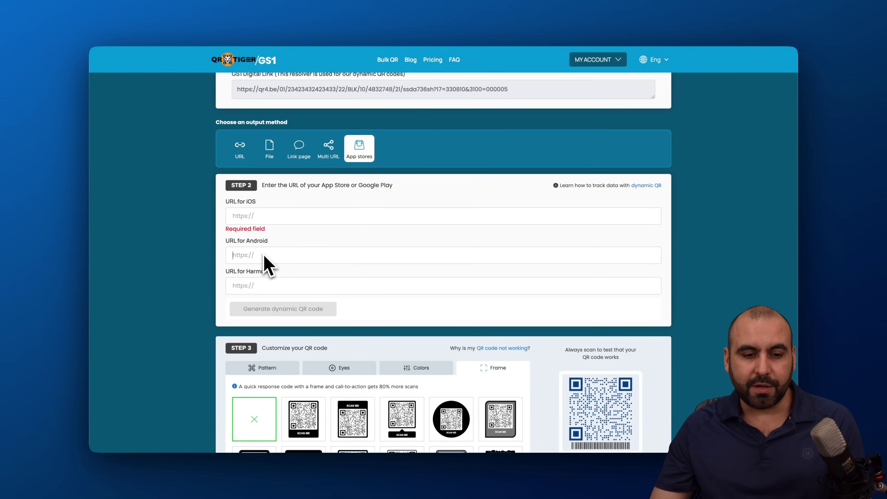
pyautogui.click(276, 287)
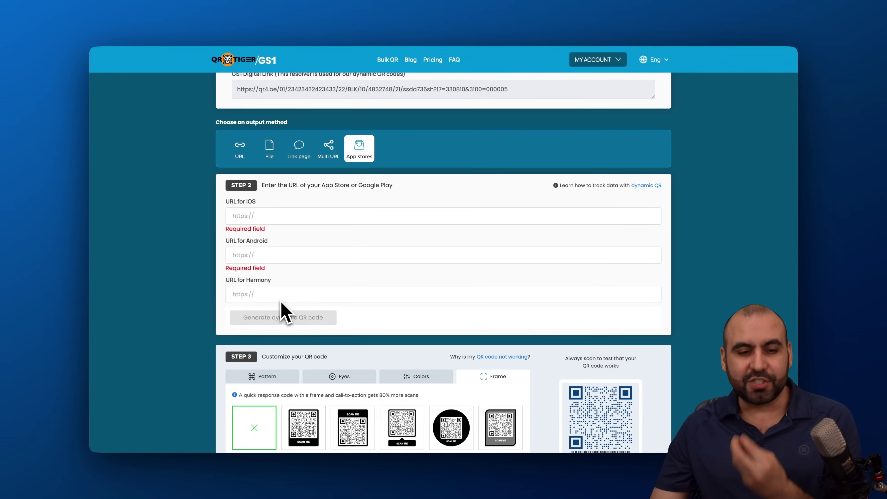
# Choose the single URL output method and scroll down to the empty destination URL field
pyautogui.click(248, 145)
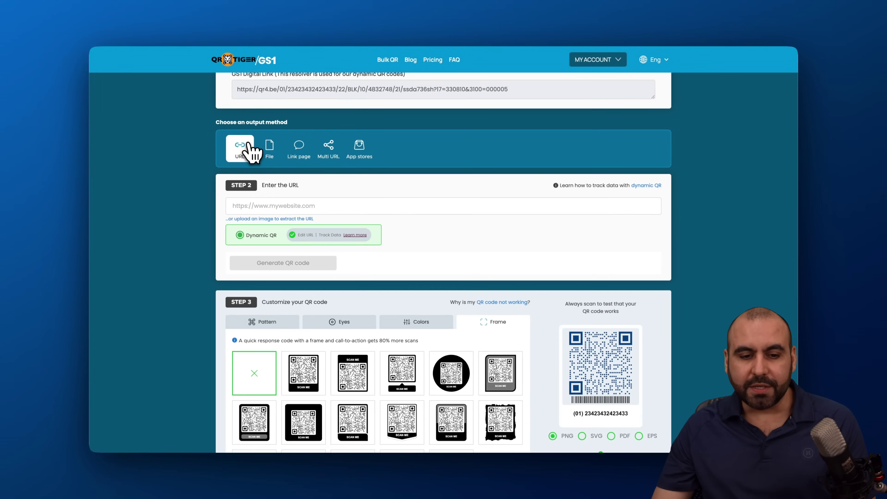
pyautogui.scroll(-3, 328, 258)
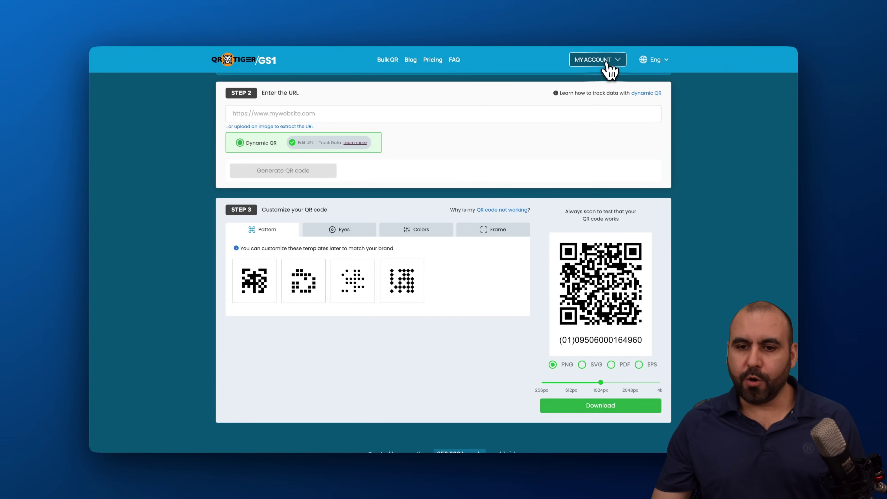
# From the MY ACCOUNT menu, go to the dashboard listing the four saved URL QR codes
pyautogui.click(607, 63)
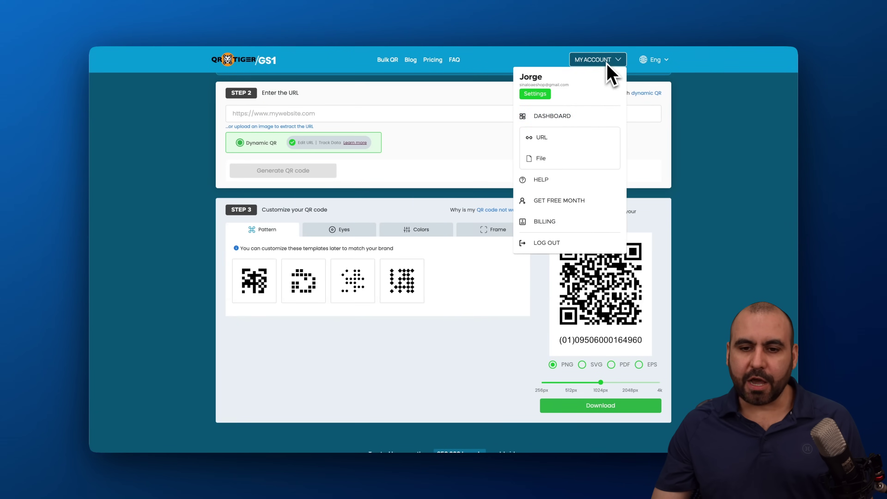
pyautogui.click(541, 138)
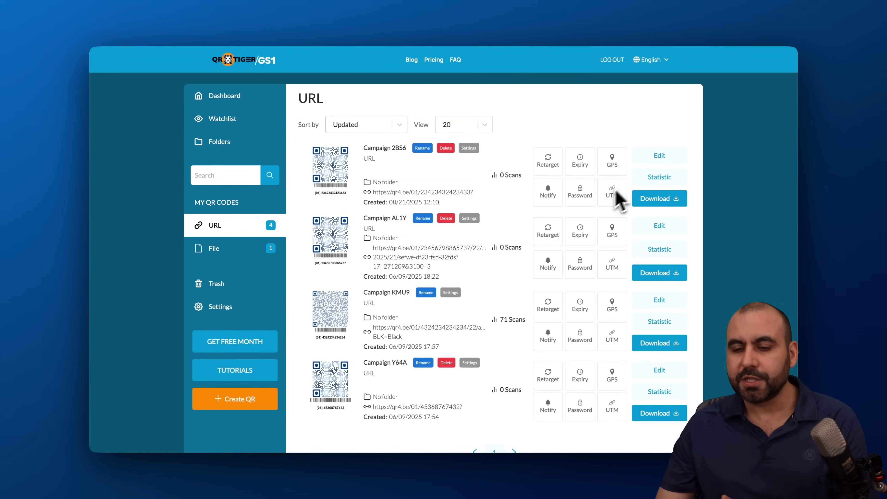
# Check Campaign 2BS6's destination URL and 0-scan statistics, then return to the home page
pyautogui.click(659, 157)
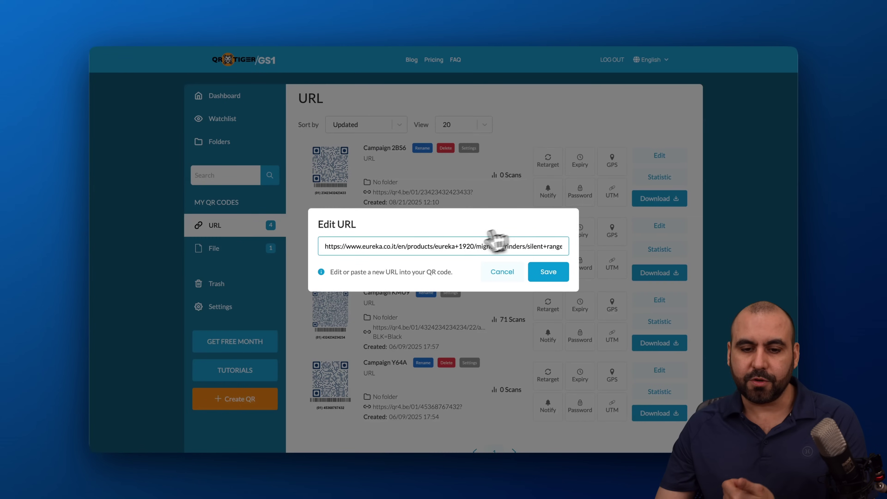
pyautogui.click(500, 273)
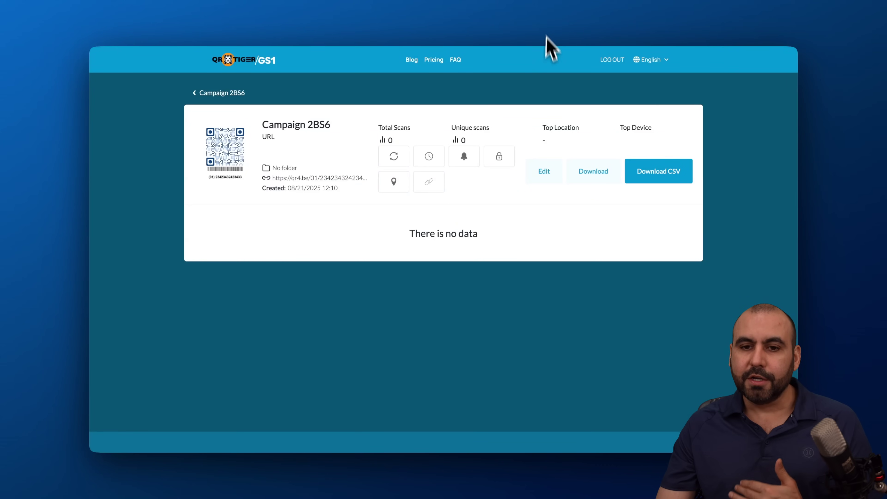
pyautogui.hotkey('alt', 'Left')
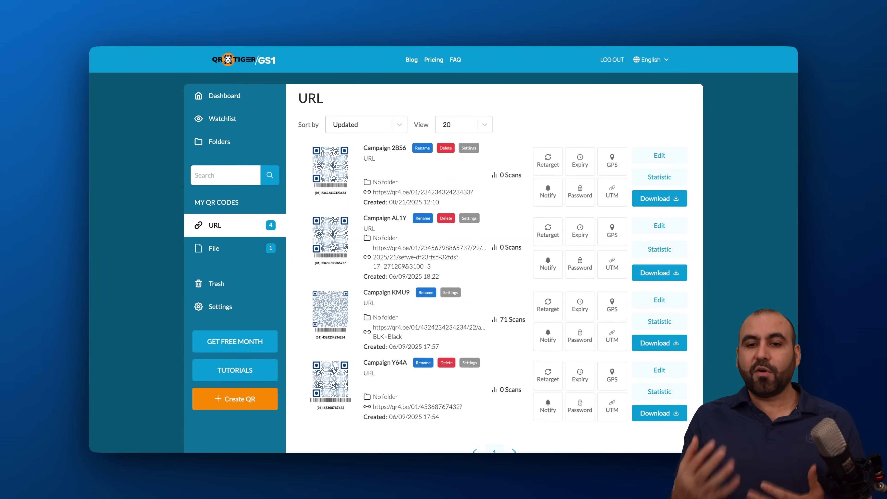
pyautogui.hotkey('alt', 'Left')
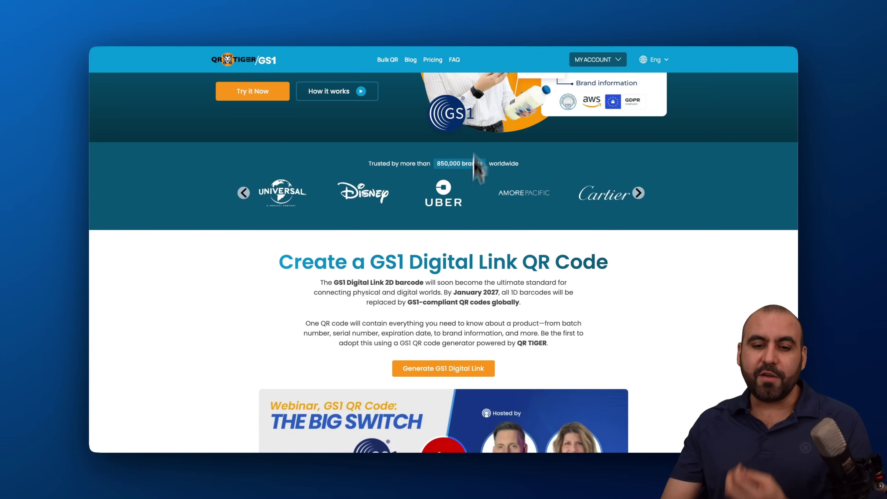
pyautogui.scroll(3, 448, 224)
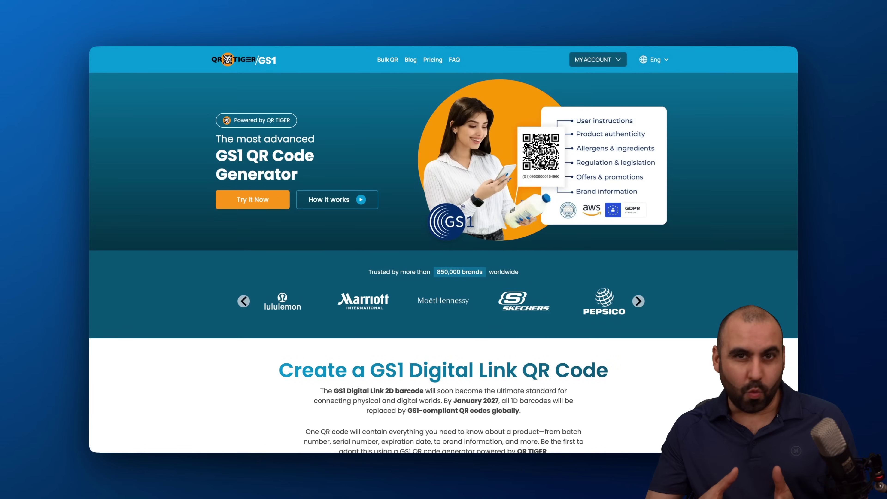